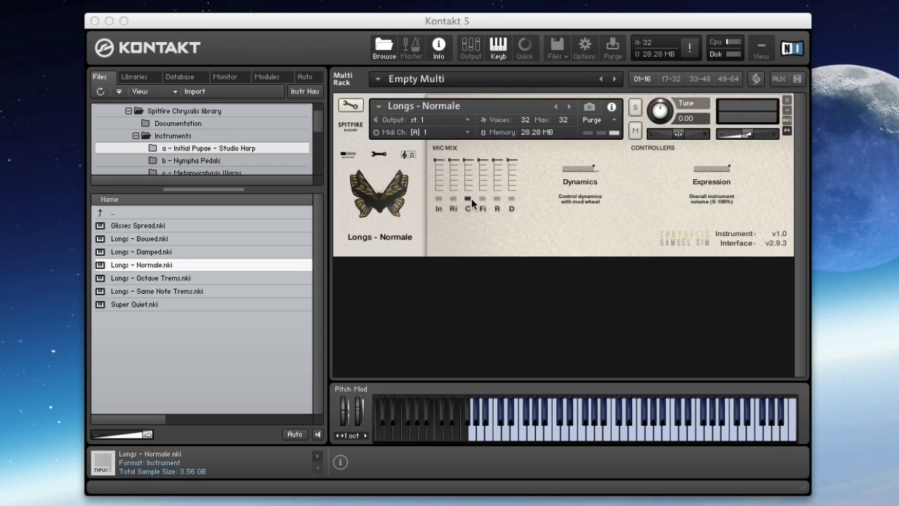
# Audition the Longs - Normale microphones In, Ri, C, Fi, R and D in turn, finishing with all of them switched off.
pyautogui.click(439, 198)
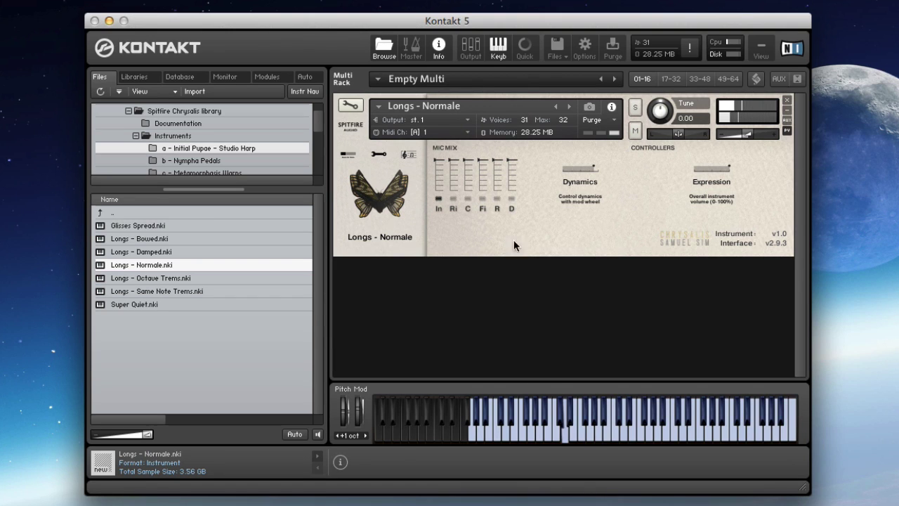
pyautogui.click(454, 199)
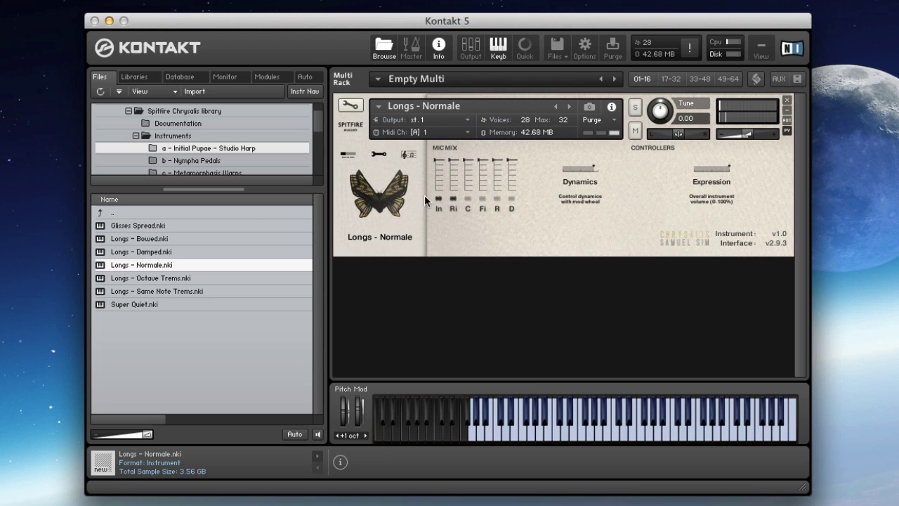
pyautogui.click(436, 199)
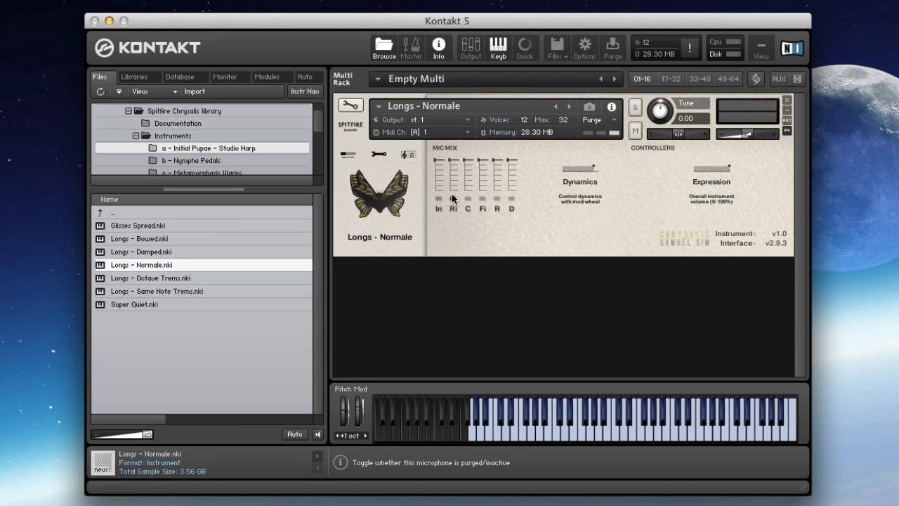
pyautogui.click(453, 199)
pyautogui.click(467, 199)
pyautogui.click(482, 198)
pyautogui.click(497, 198)
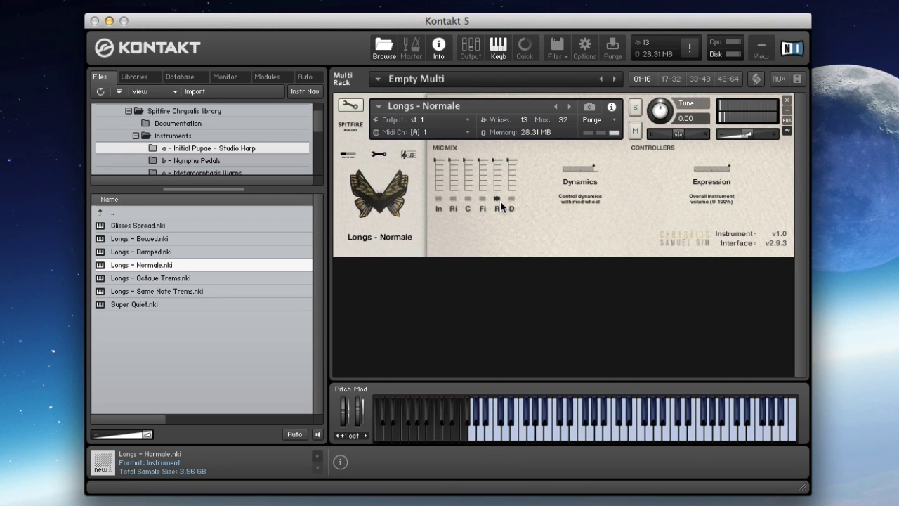
pyautogui.click(511, 199)
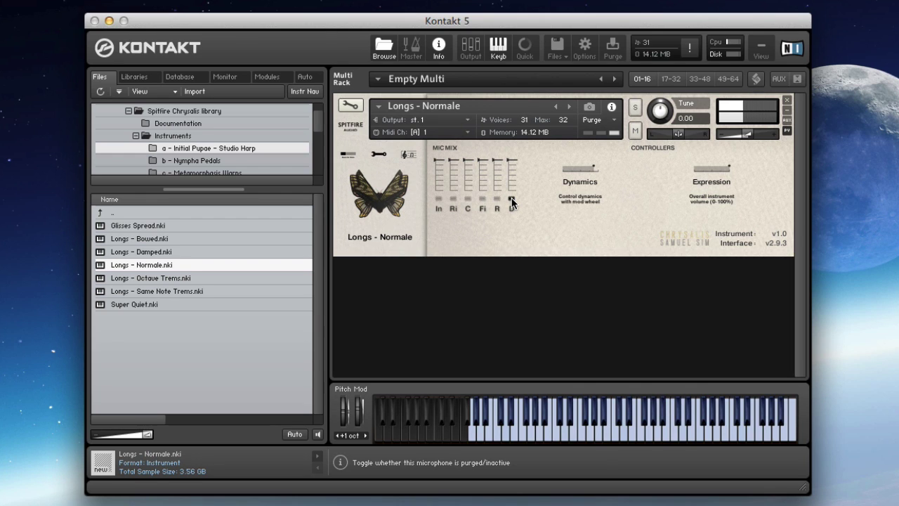
pyautogui.click(511, 198)
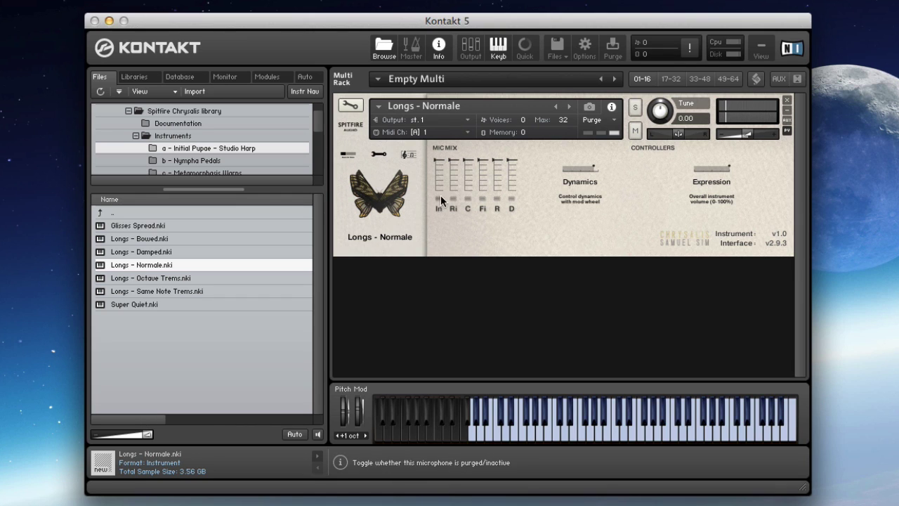
# Blend the Longs - Normale mics with C and D at about half level and In close to full level.
pyautogui.click(466, 169)
pyautogui.moveTo(464, 190); pyautogui.dragTo(469, 186)
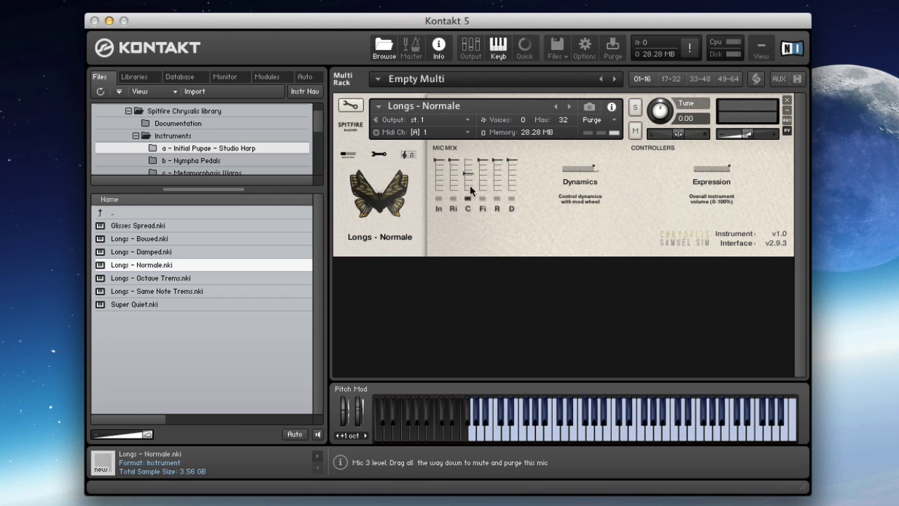
pyautogui.click(511, 174)
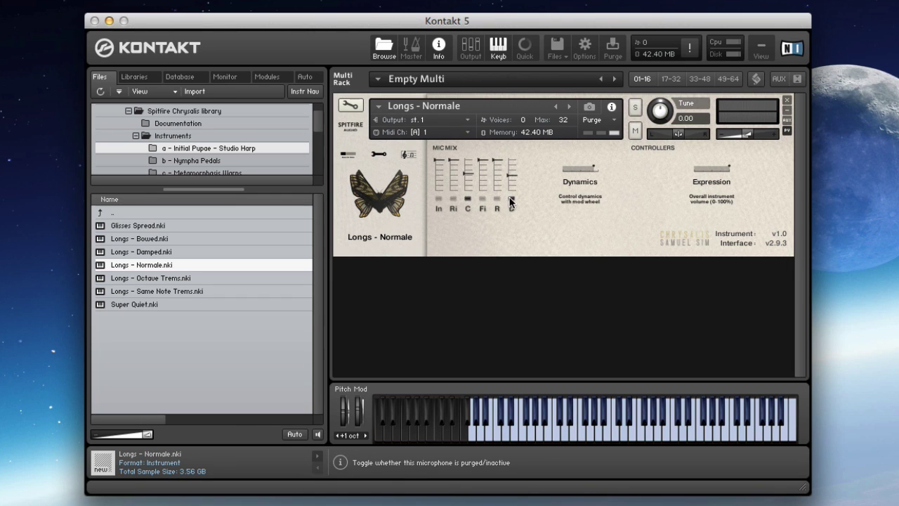
pyautogui.click(441, 176)
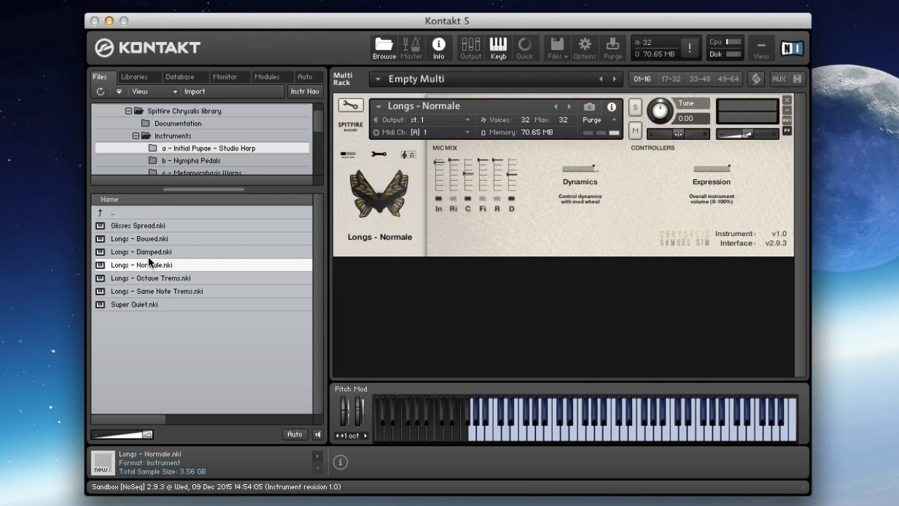
# Replace the loaded instrument with Glisses Spread to audition it, and swap that for Longs - Bowed.
pyautogui.click(139, 226)
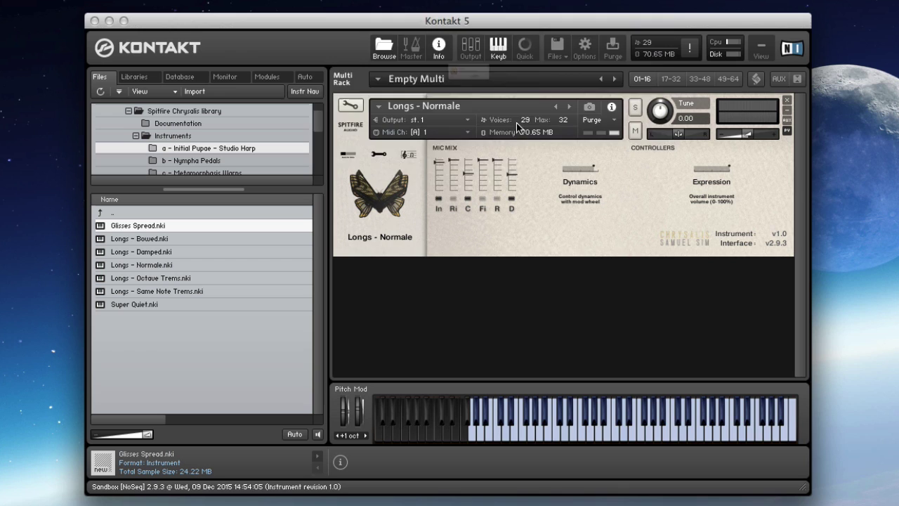
pyautogui.moveTo(516, 123); pyautogui.dragTo(534, 116)
pyautogui.click(578, 105)
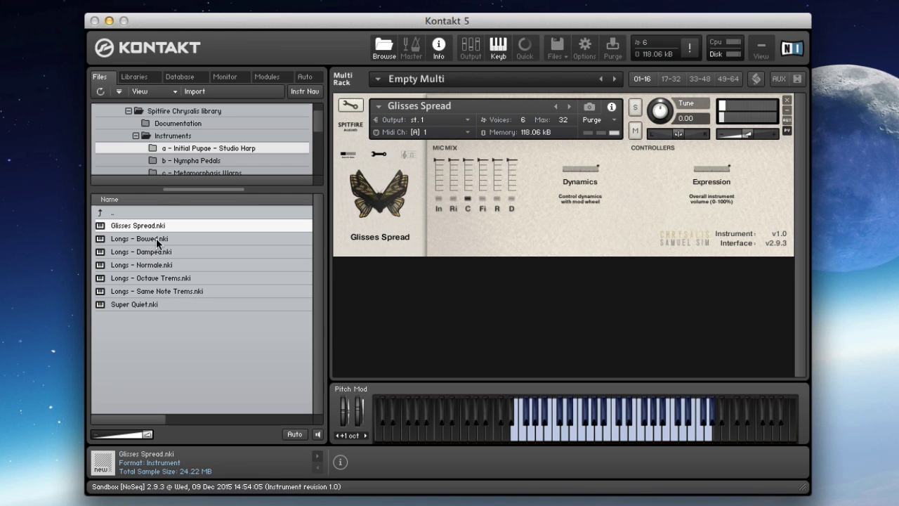
pyautogui.moveTo(155, 239); pyautogui.dragTo(534, 133)
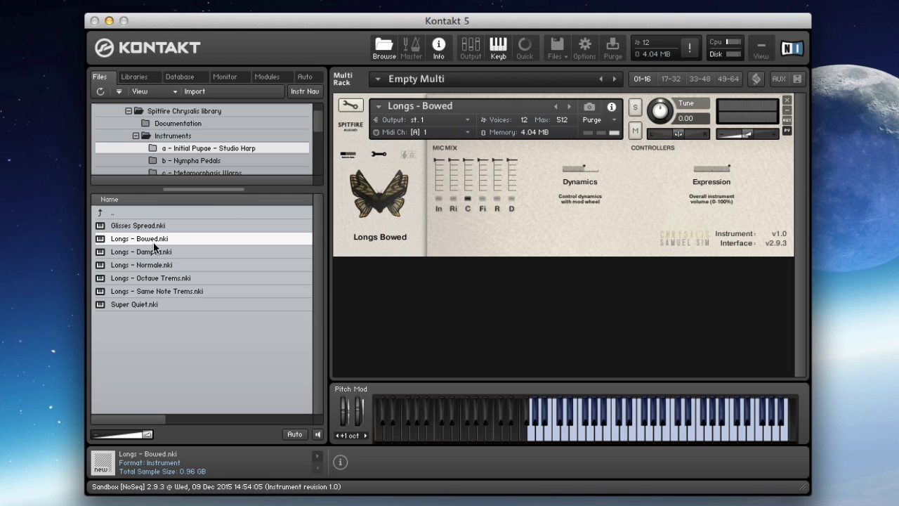
# Replace the Longs - Bowed instrument with Longs - Damped, accepting the loss of changes.
pyautogui.press('Down')
pyautogui.press('Return')
pyautogui.click(572, 105)
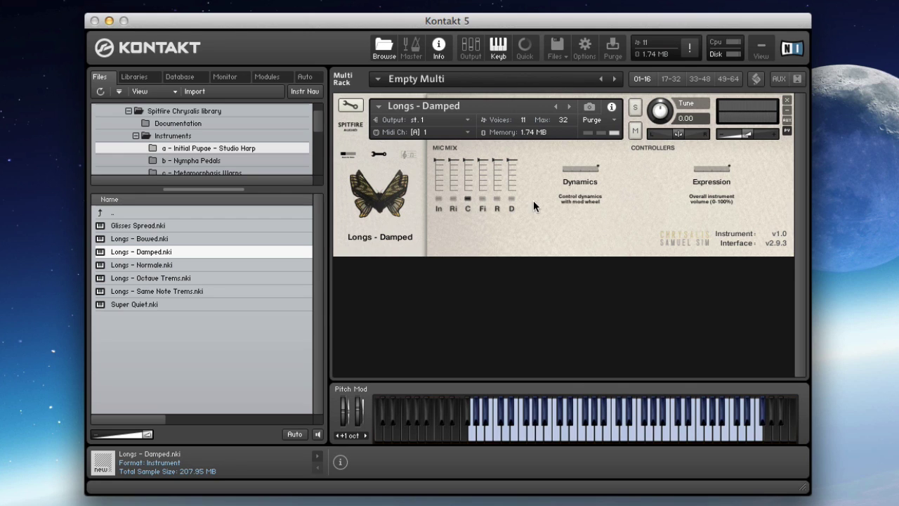
# Switch Longs - Damped from the C mic to the R mic, and finally to the In mic alone.
pyautogui.click(476, 197)
pyautogui.click(497, 198)
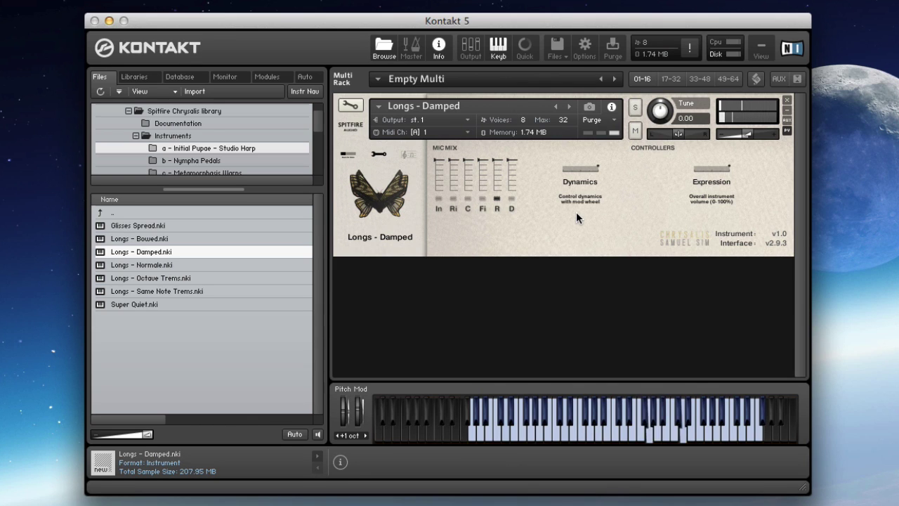
pyautogui.click(496, 199)
pyautogui.click(438, 199)
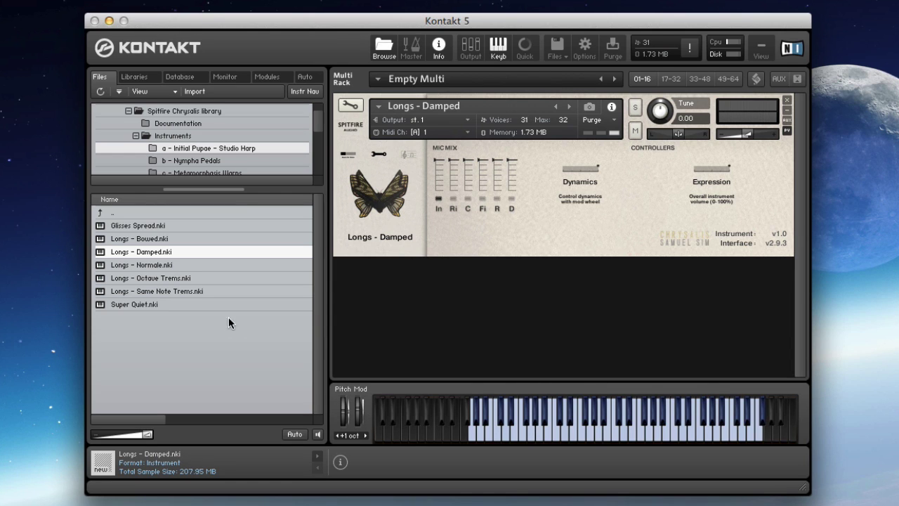
# Replace Longs - Damped in the rack with Longs - Octave Trems, accepting the loss of changes.
pyautogui.moveTo(143, 277); pyautogui.dragTo(478, 128)
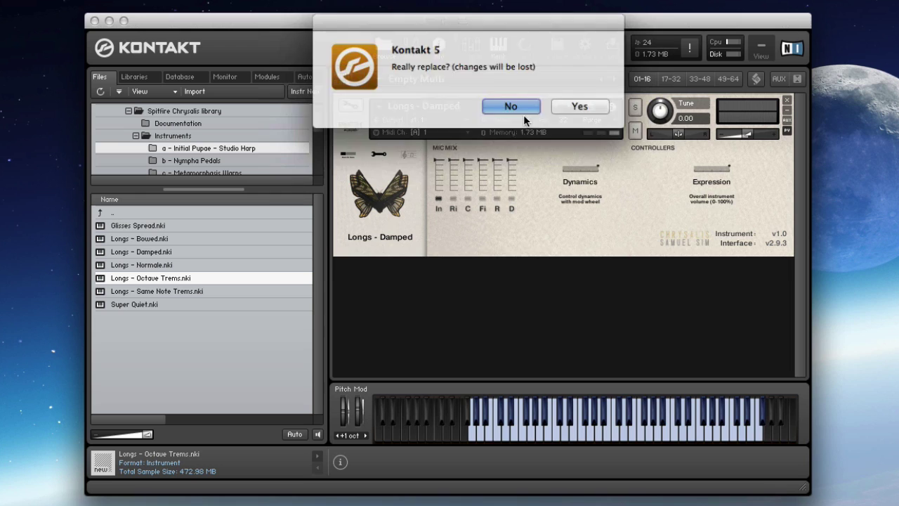
pyautogui.click(577, 105)
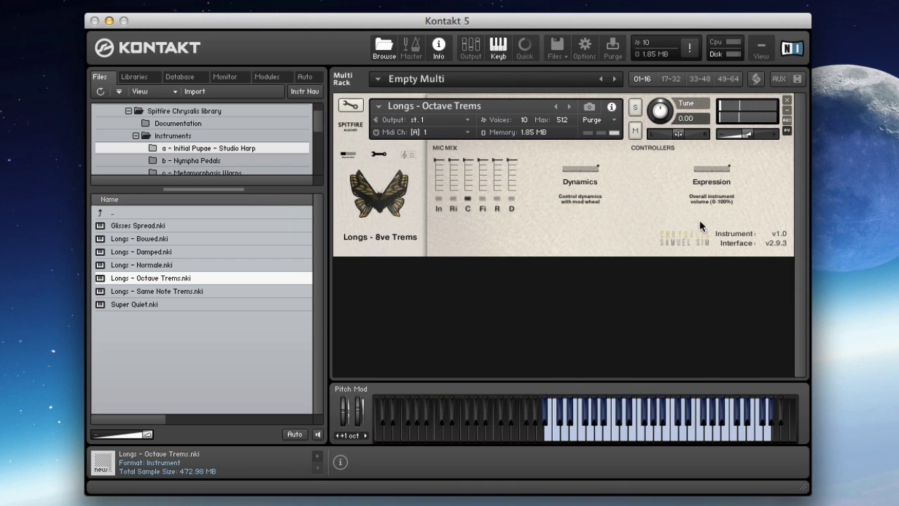
# Load Longs - Same Note Trems in place of the current instrument, and replace it with Super Quiet.
pyautogui.moveTo(169, 294); pyautogui.dragTo(582, 141)
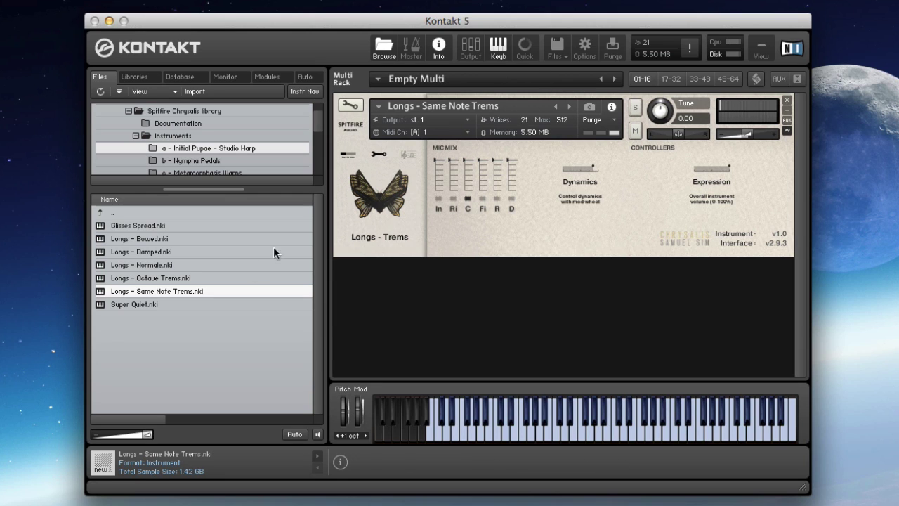
pyautogui.moveTo(148, 305); pyautogui.dragTo(565, 109)
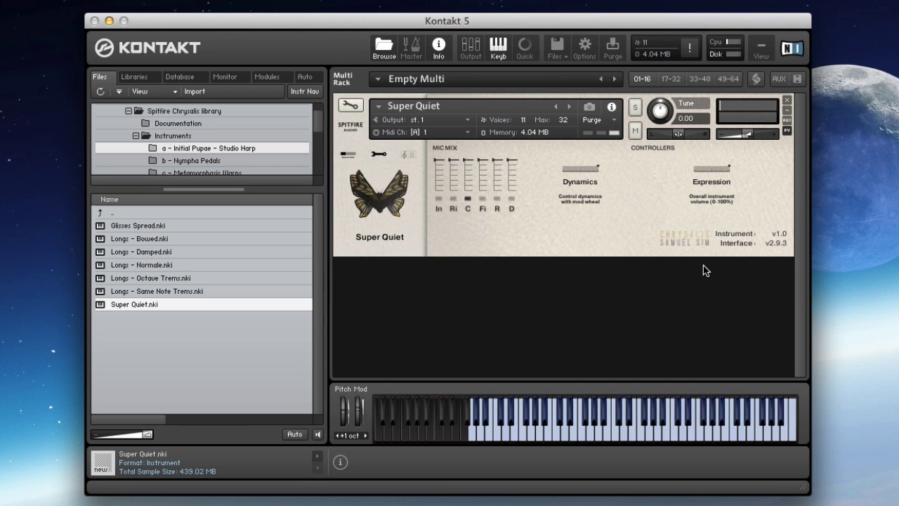
# Browse the b - Nympha Pedals folder and load Big Sky Trems in place of Super Quiet.
pyautogui.click(203, 162)
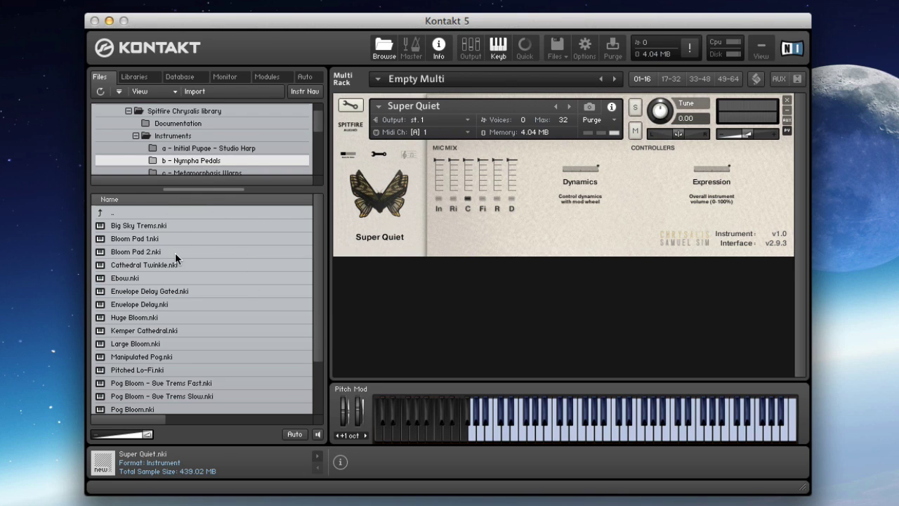
pyautogui.scroll(-3, 175, 253)
pyautogui.scroll(3, 174, 254)
pyautogui.scroll(-3, 202, 289)
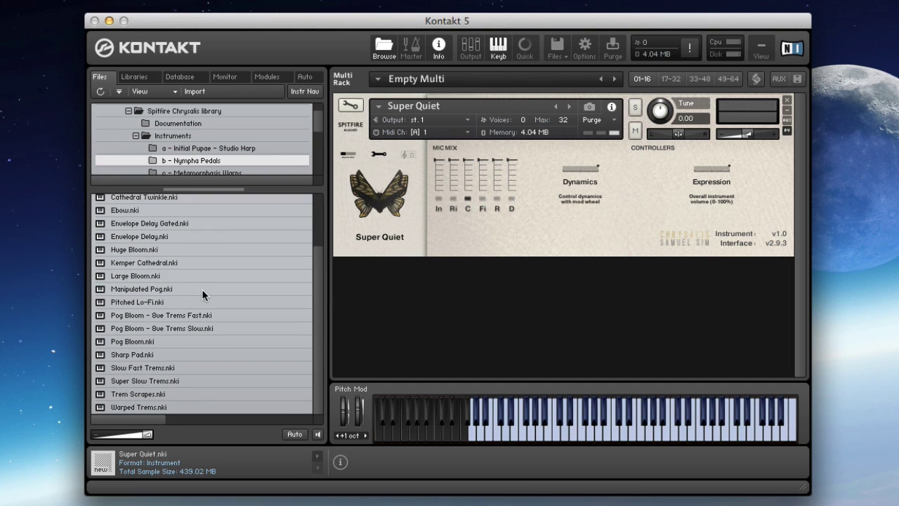
pyautogui.scroll(3, 201, 289)
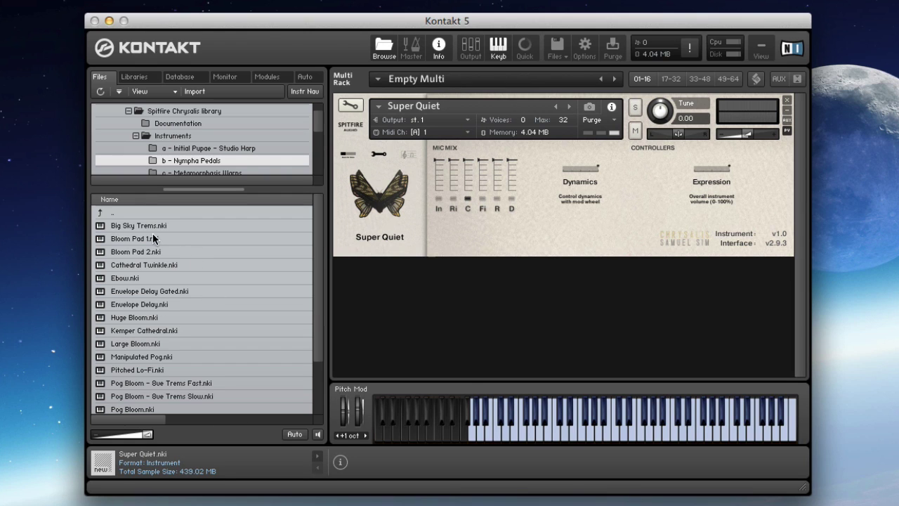
pyautogui.moveTo(143, 225); pyautogui.dragTo(347, 228)
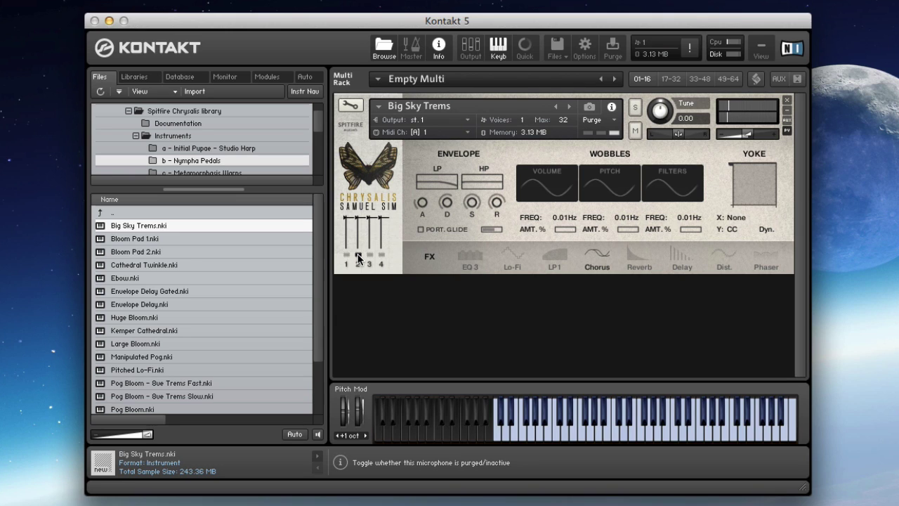
# Audition signals 3 and 4 of Big Sky Trems, and blend signals 1, 2 and 3 at reduced levels with 4 off.
pyautogui.click(369, 254)
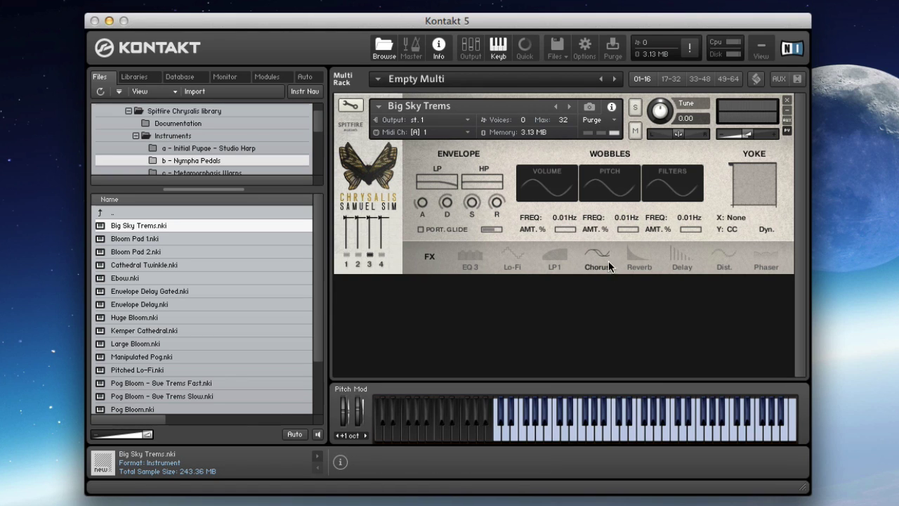
pyautogui.click(382, 254)
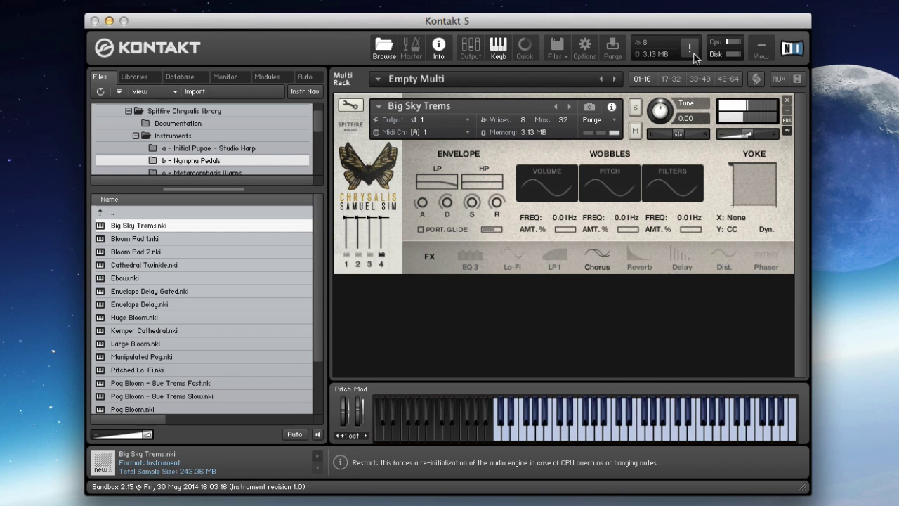
pyautogui.moveTo(347, 230); pyautogui.dragTo(373, 267)
pyautogui.click(369, 254)
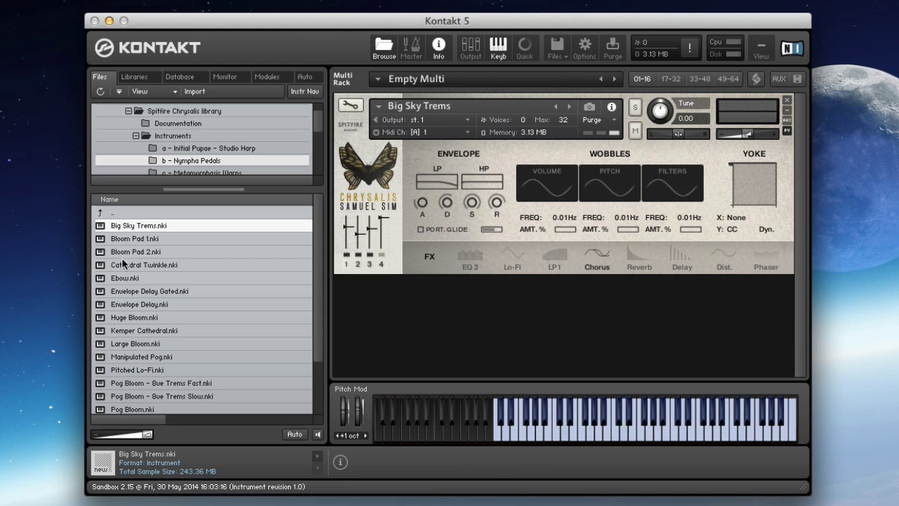
# Replace Big Sky Trems with Bloom Pad 1 and blend its signals 1, 2 and 4, with signal 1 lowered to about half.
pyautogui.moveTo(137, 239); pyautogui.dragTo(569, 121)
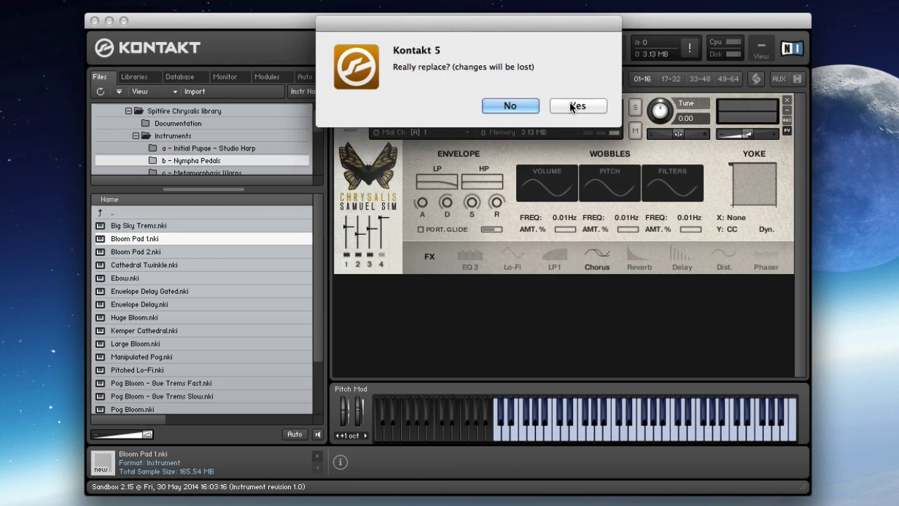
pyautogui.click(575, 105)
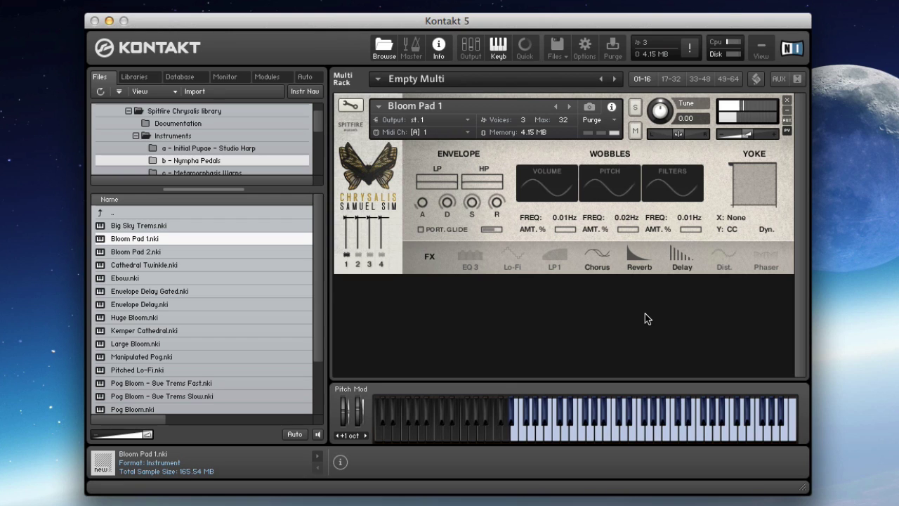
pyautogui.click(369, 254)
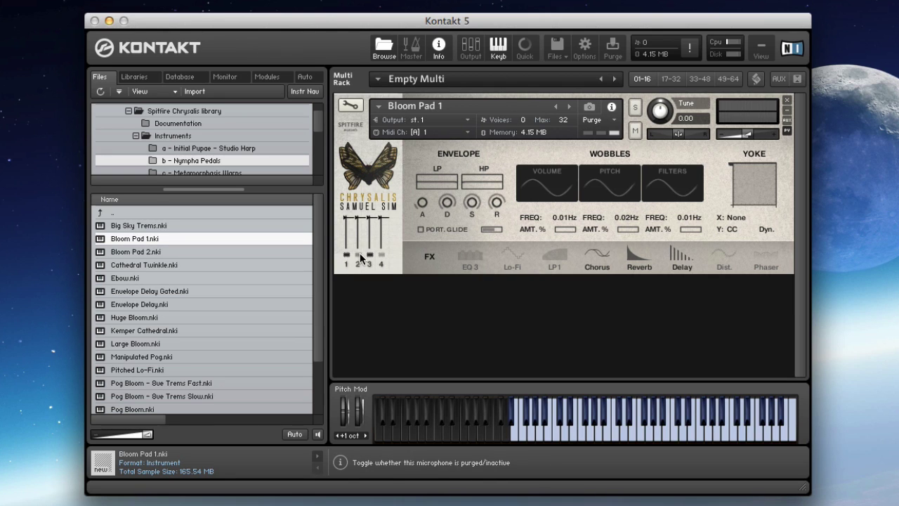
pyautogui.moveTo(345, 217); pyautogui.dragTo(346, 236)
pyautogui.click(372, 254)
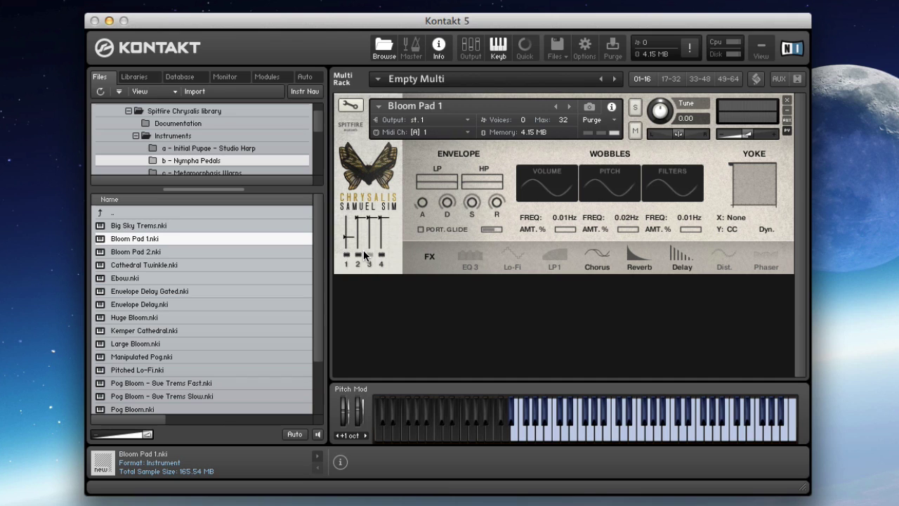
# Replace Bloom Pad 1 with Cathedral Twinkle and blend all four signals, lowering 1, 2 and 4 while keeping 3 at full level.
pyautogui.moveTo(133, 265); pyautogui.dragTo(619, 137)
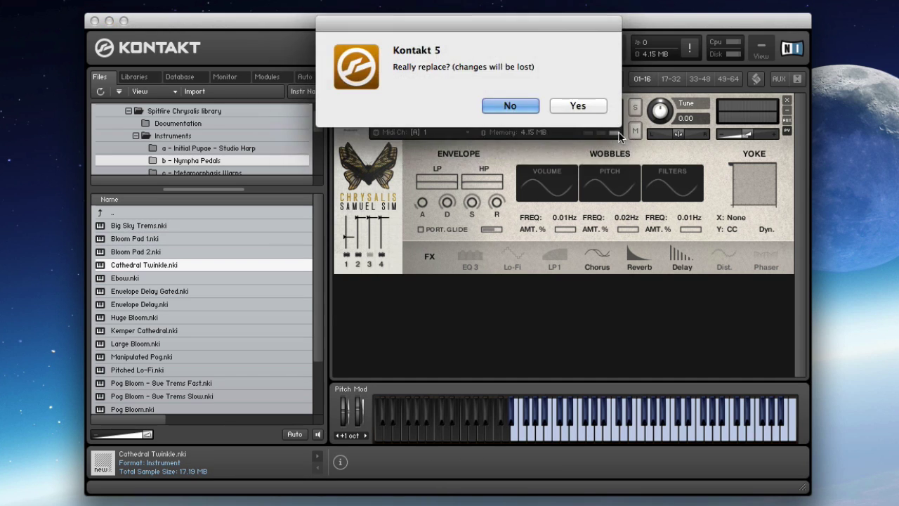
pyautogui.click(589, 105)
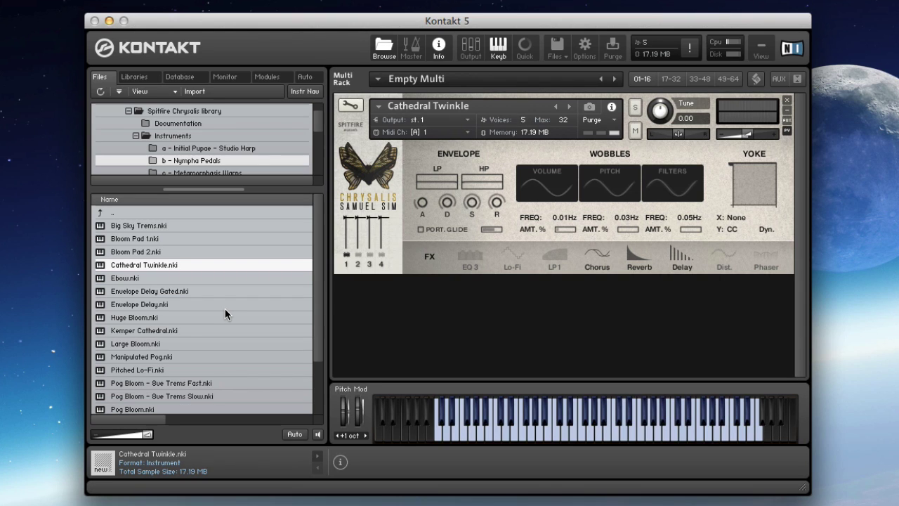
pyautogui.click(369, 254)
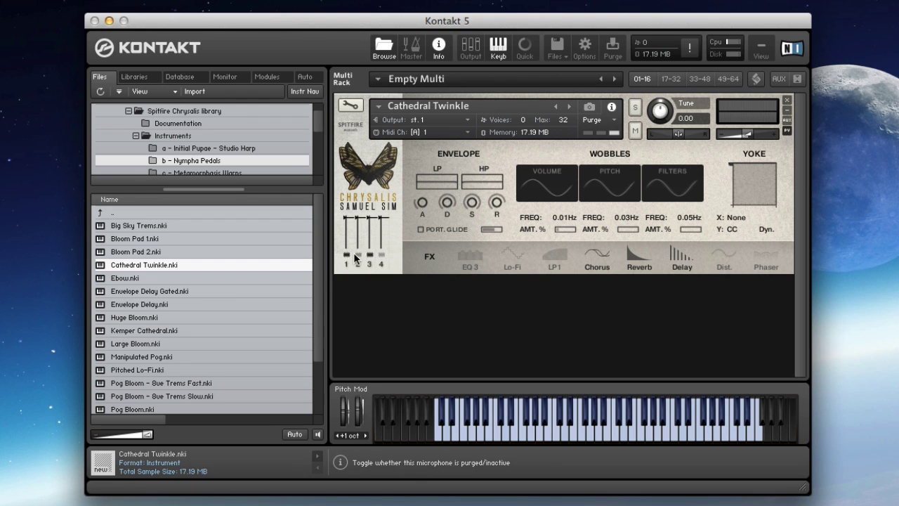
pyautogui.click(357, 254)
pyautogui.click(381, 254)
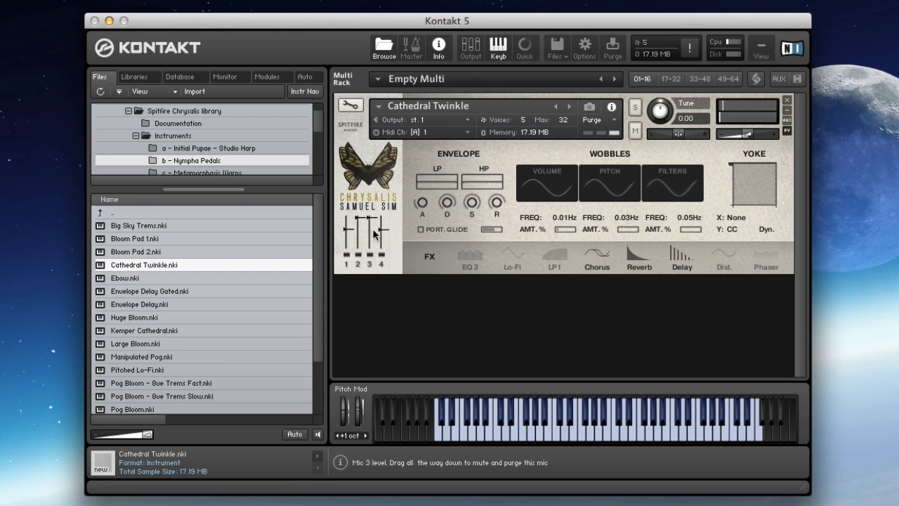
pyautogui.moveTo(357, 218); pyautogui.dragTo(348, 245)
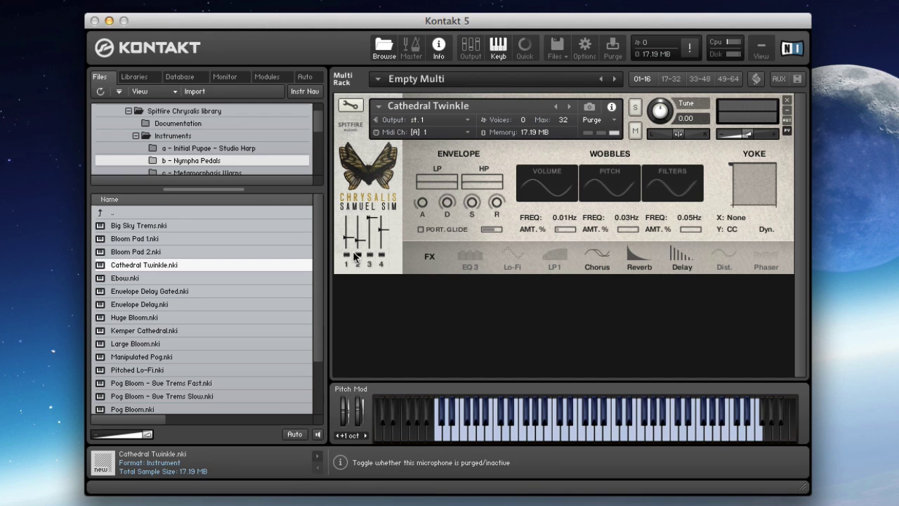
# Replace Cathedral Twinkle with Ebow to audition it, and follow it with Envelope Delay Gated.
pyautogui.moveTo(124, 279); pyautogui.dragTo(602, 133)
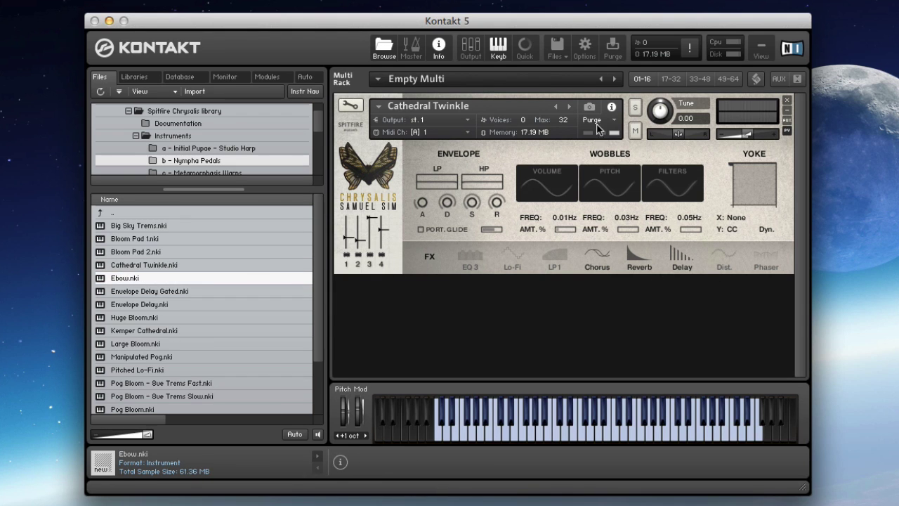
pyautogui.click(577, 105)
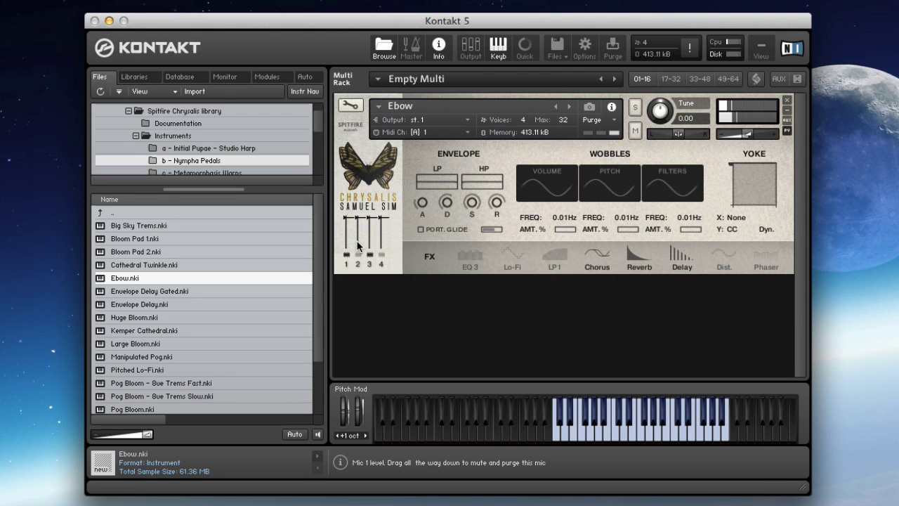
pyautogui.doubleClick(181, 290)
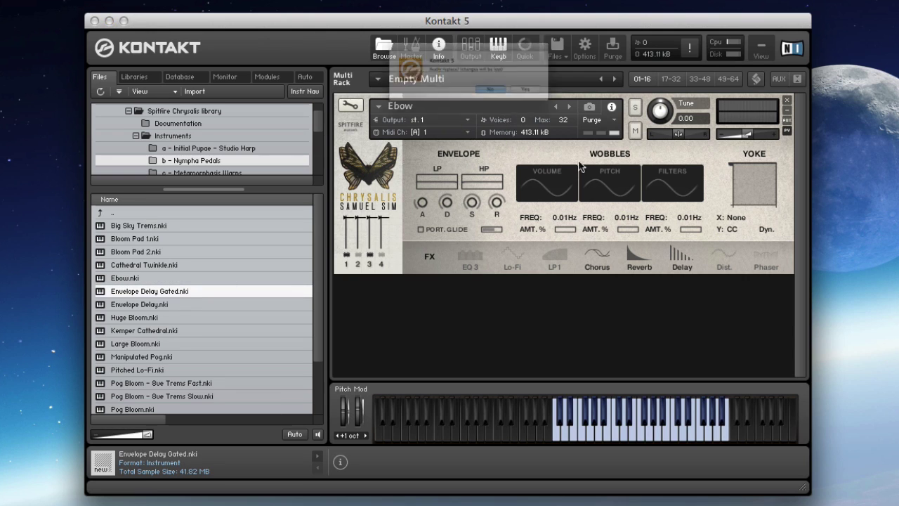
pyautogui.click(577, 105)
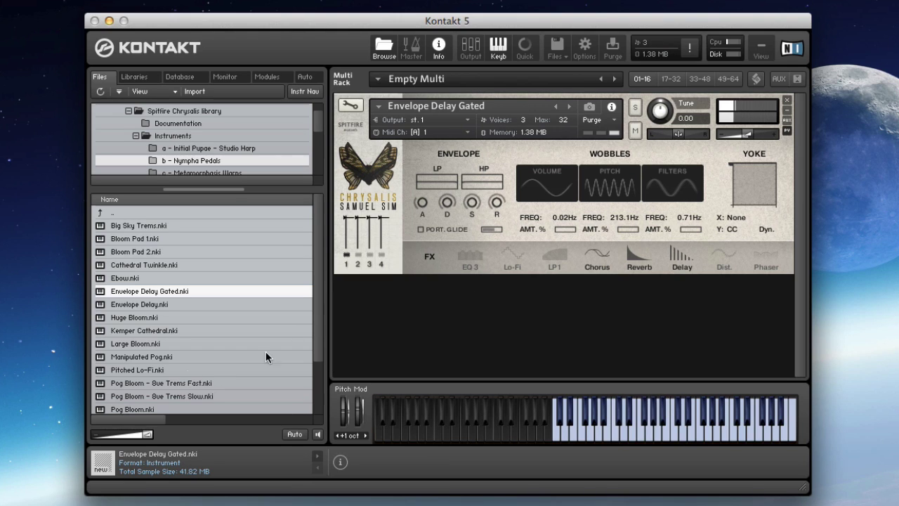
# Load Huge Bloom in place of Envelope Delay Gated, accepting the loss of changes.
pyautogui.moveTo(161, 318); pyautogui.dragTo(521, 128)
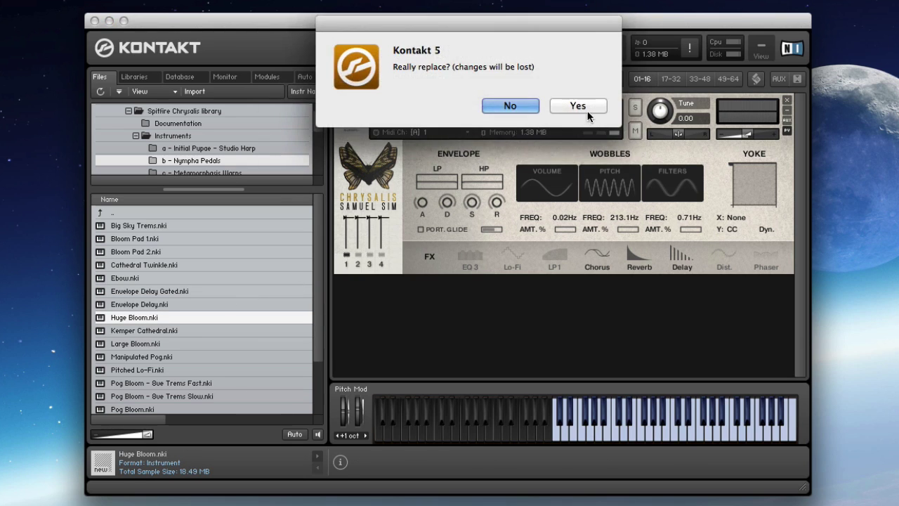
pyautogui.click(586, 107)
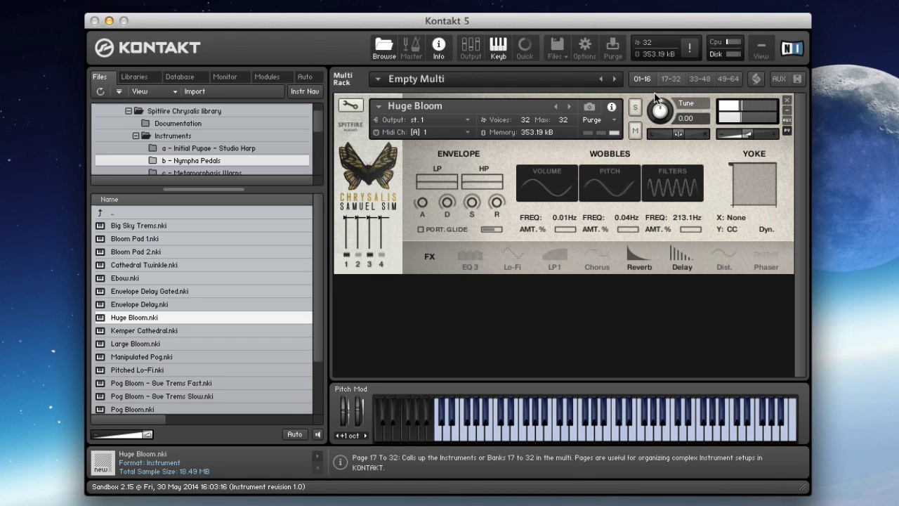
# Replace Huge Bloom with Kemper Cathedral and add signals 2 and 3 to the mix, with signal 3 at a reduced level.
pyautogui.moveTo(135, 330); pyautogui.dragTo(502, 118)
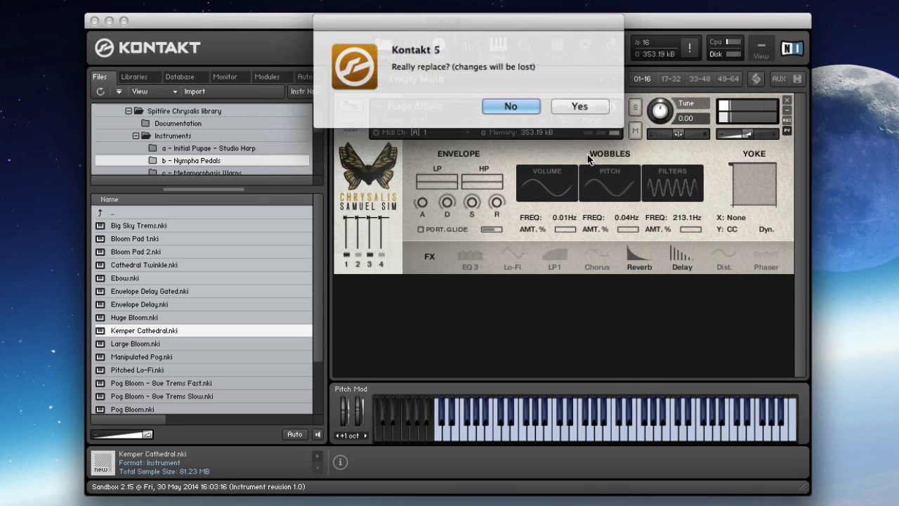
pyautogui.click(589, 109)
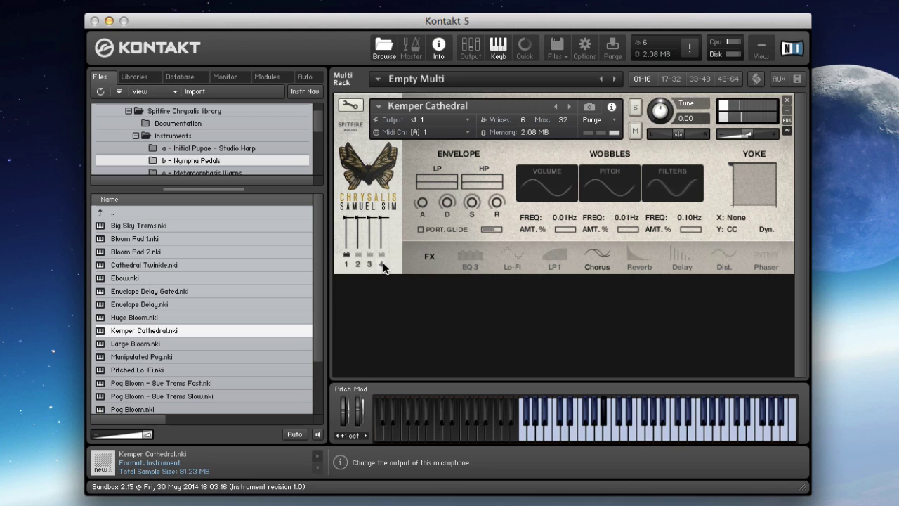
pyautogui.click(357, 254)
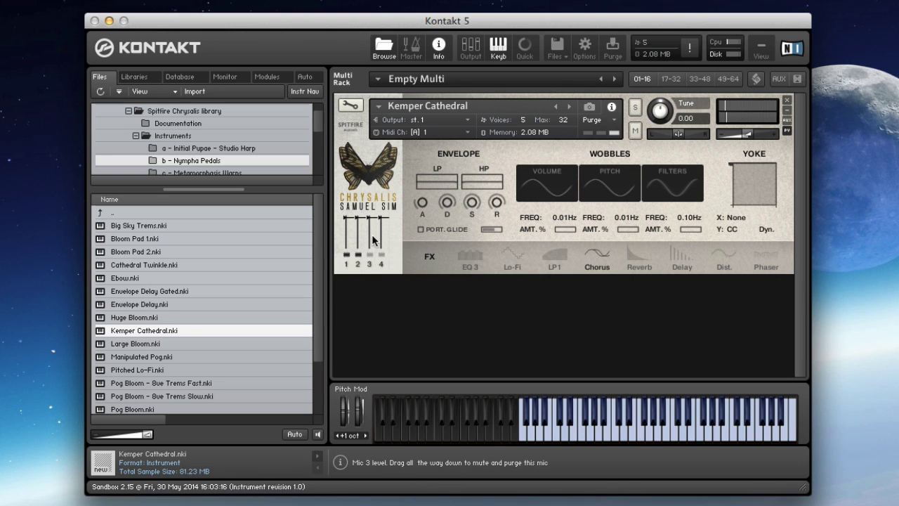
pyautogui.click(369, 256)
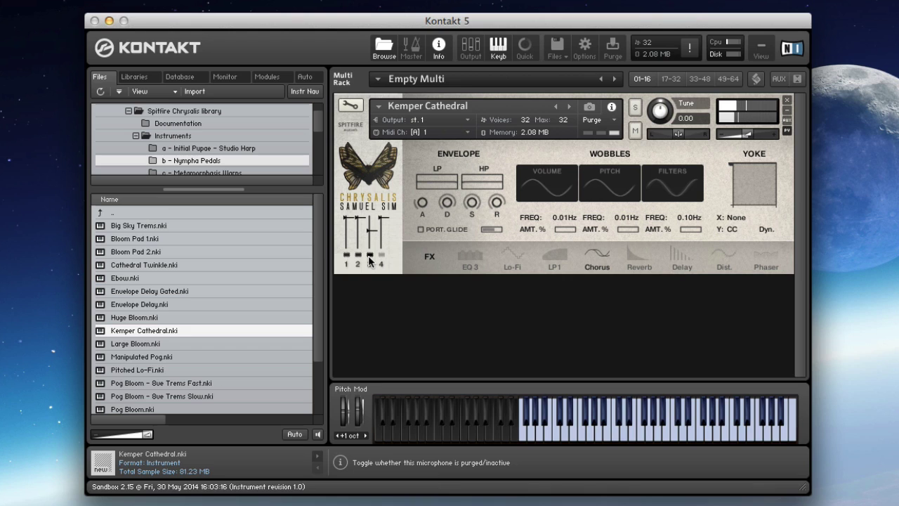
# Load Pitched Lo-Fi in place of Kemper Cathedral.
pyautogui.doubleClick(161, 370)
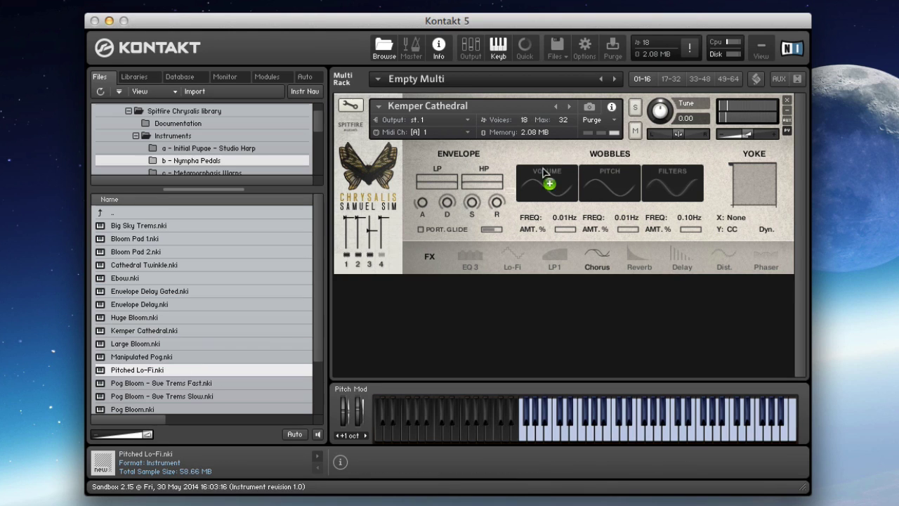
pyautogui.click(574, 106)
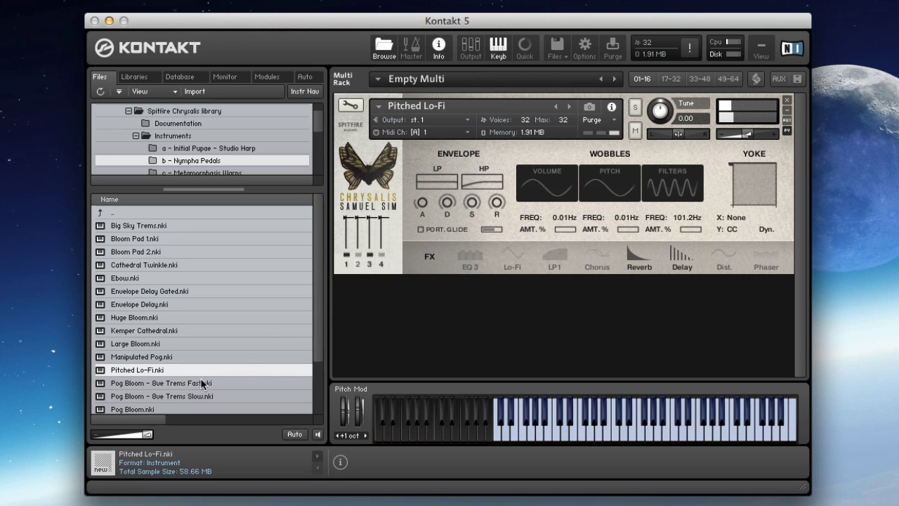
# Replace Pitched Lo-Fi with Trem Scrapes and add signal 4 at a reduced level alongside signal 1.
pyautogui.moveTo(322, 351); pyautogui.dragTo(317, 396)
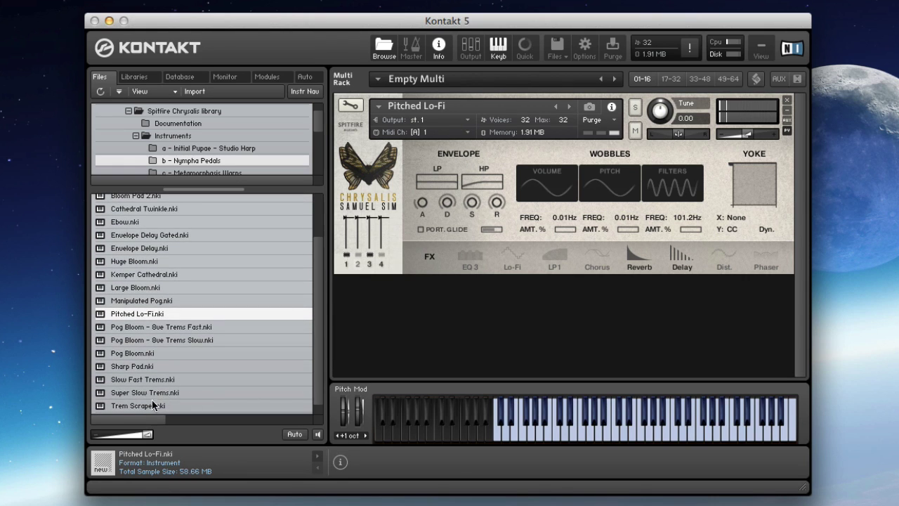
pyautogui.click(152, 404)
pyautogui.click(574, 106)
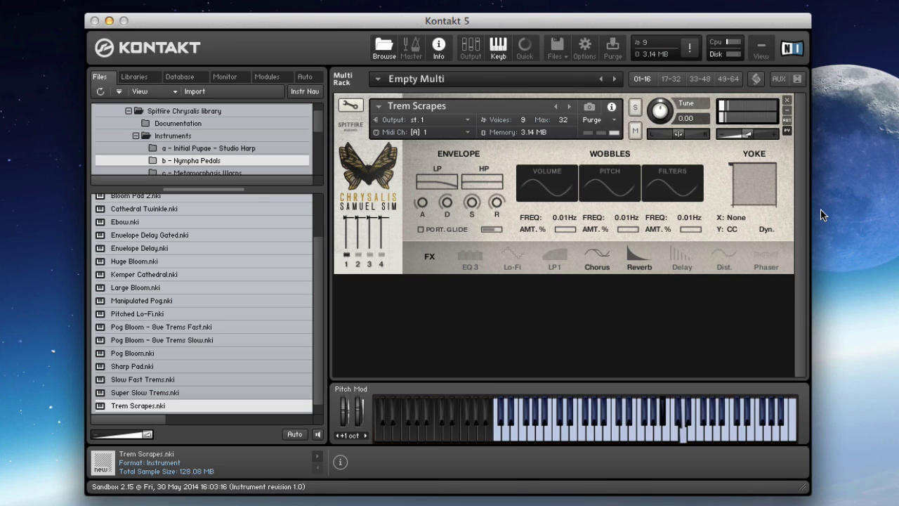
pyautogui.click(381, 255)
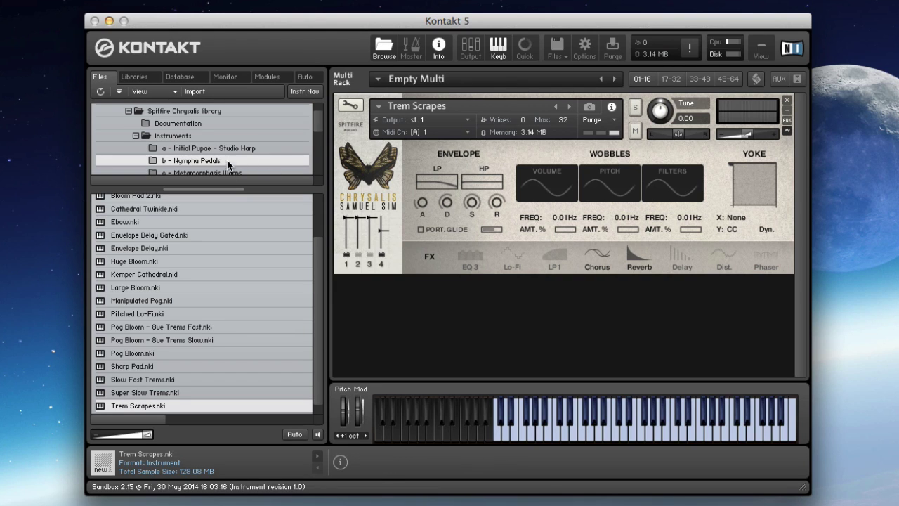
# Browse the c - Metamorphosis Warps folder and load 007 Harp in place of Trem Scrapes.
pyautogui.scroll(-3, 315, 121)
pyautogui.click(196, 121)
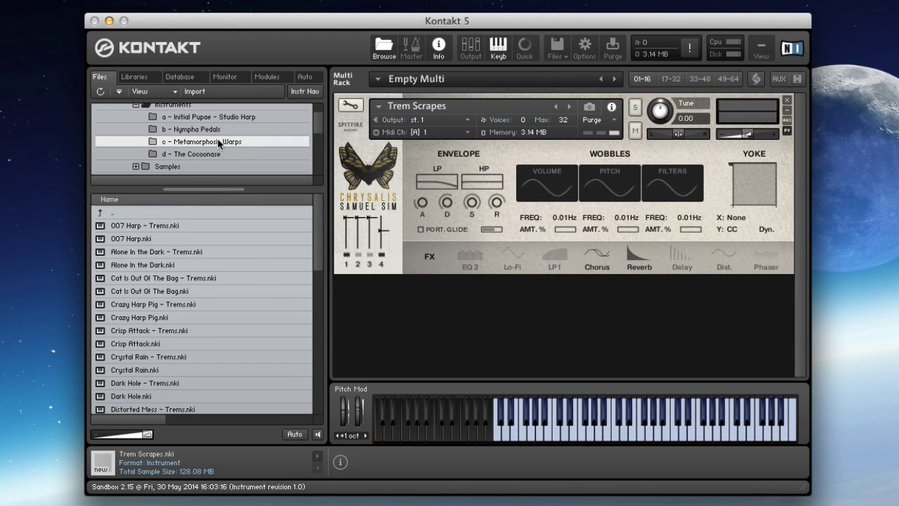
pyautogui.doubleClick(133, 238)
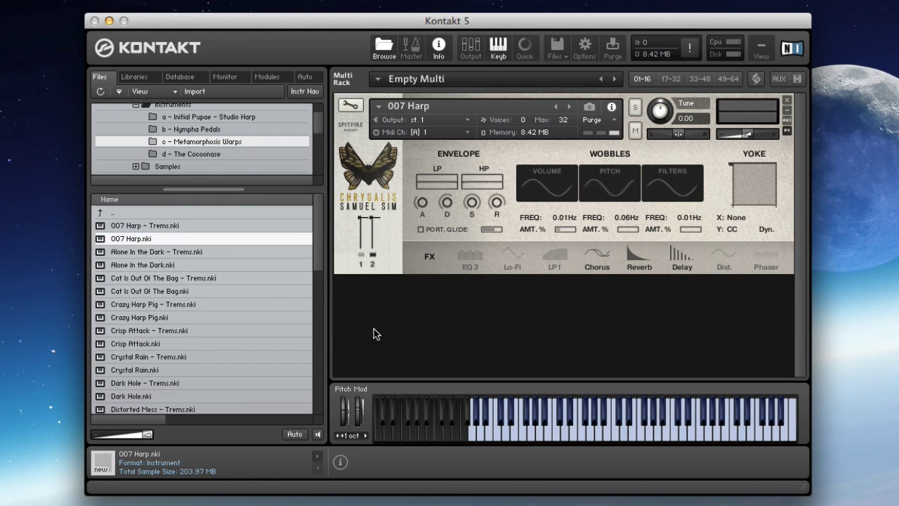
# Compare the normal and Trems versions in the instrument list, load 007 Harp - Trems, and toggle one of its two signals.
pyautogui.click(167, 228)
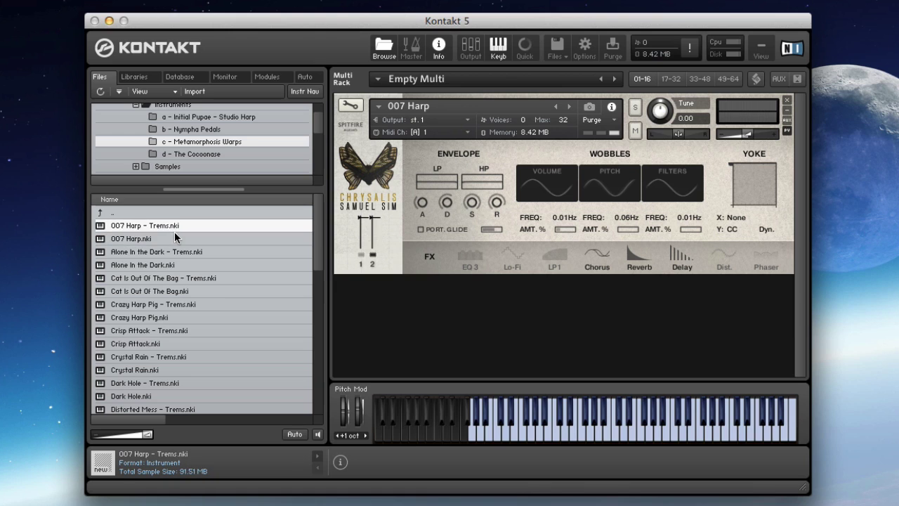
pyautogui.click(176, 239)
pyautogui.click(177, 255)
pyautogui.click(176, 264)
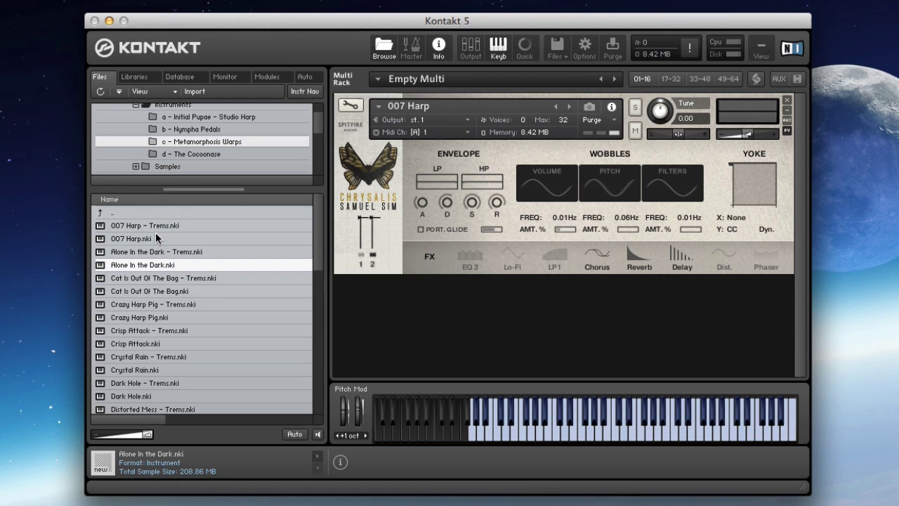
pyautogui.click(152, 238)
pyautogui.click(203, 222)
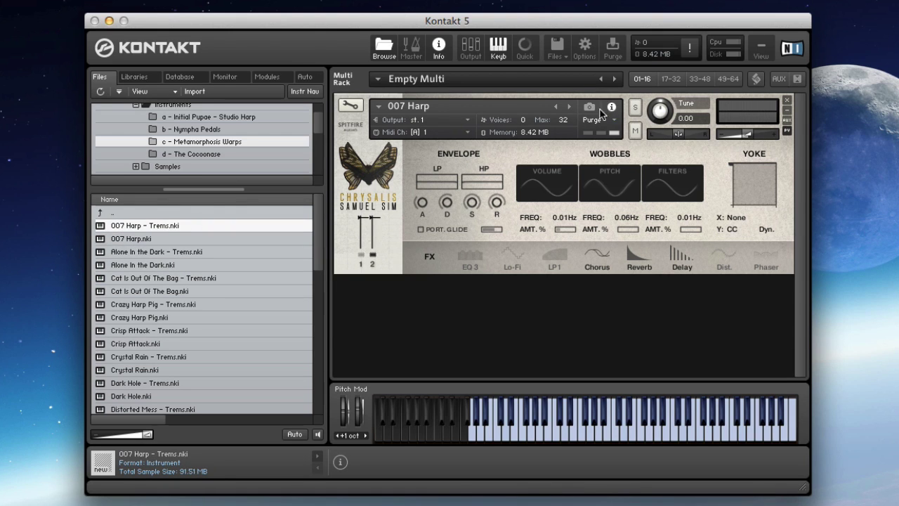
pyautogui.click(586, 109)
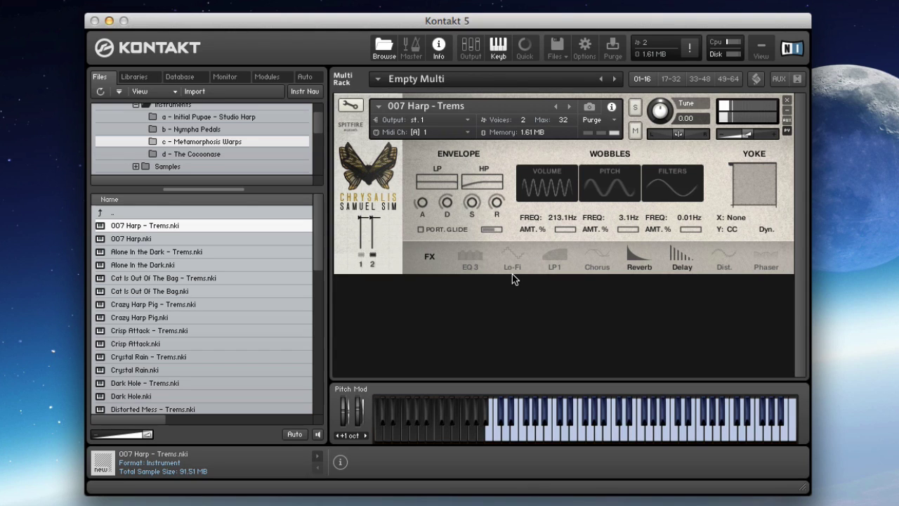
pyautogui.click(372, 255)
# Replace 007 Harp - Trems with the normal 007 Harp and turn on signal 1 alongside signal 2.
pyautogui.moveTo(147, 239); pyautogui.dragTo(457, 156)
pyautogui.click(573, 105)
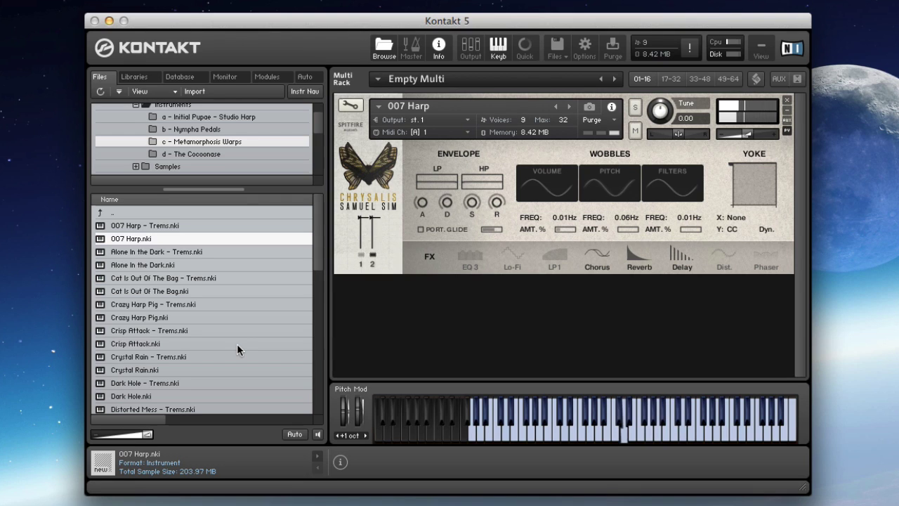
pyautogui.click(372, 254)
# Replace 007 Harp with Alone In the Dark and blend both signals at slightly lowered levels.
pyautogui.click(188, 267)
pyautogui.moveTo(188, 267); pyautogui.dragTo(453, 188)
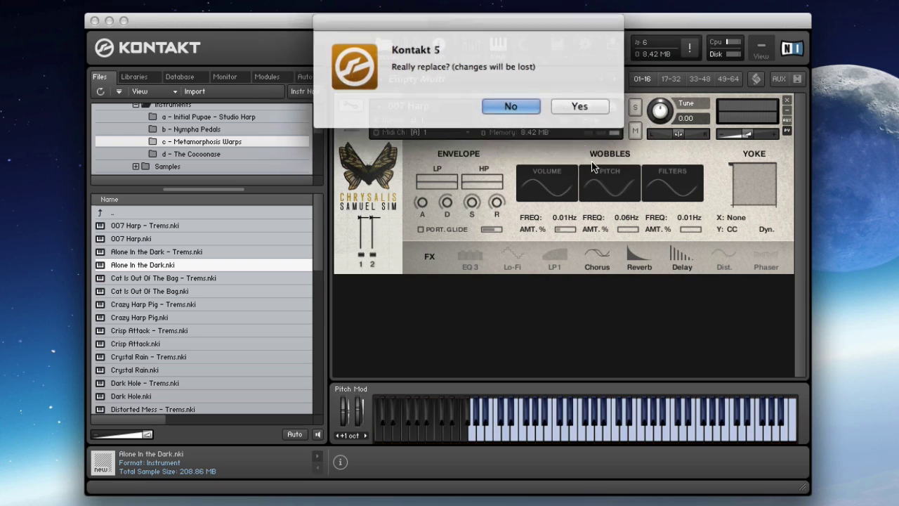
pyautogui.click(572, 105)
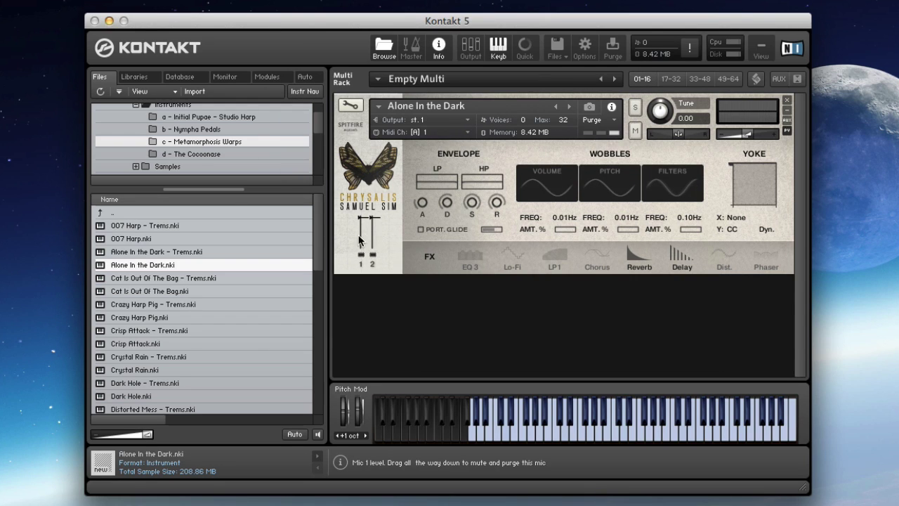
pyautogui.moveTo(364, 240); pyautogui.dragTo(365, 246)
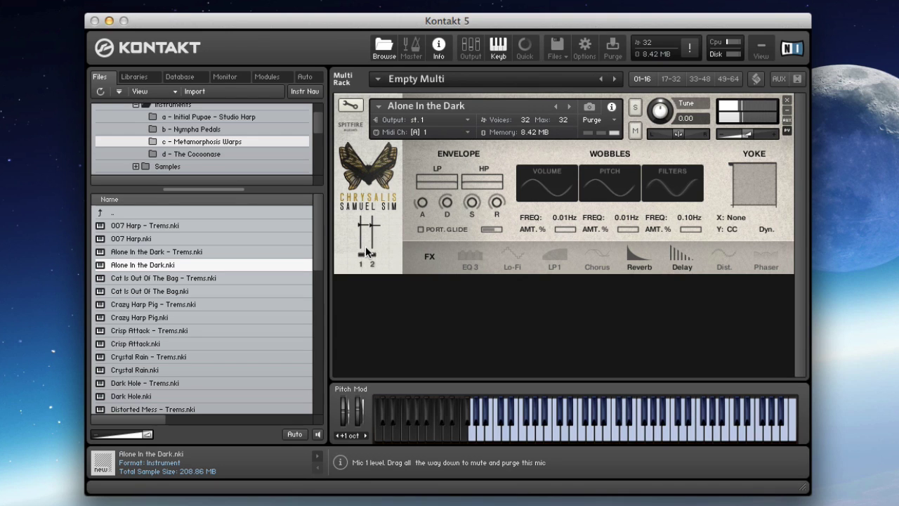
# Load Cat Is Out Of The Bag, followed by its Trems version with both signals turned on.
pyautogui.moveTo(168, 290); pyautogui.dragTo(616, 166)
pyautogui.click(594, 110)
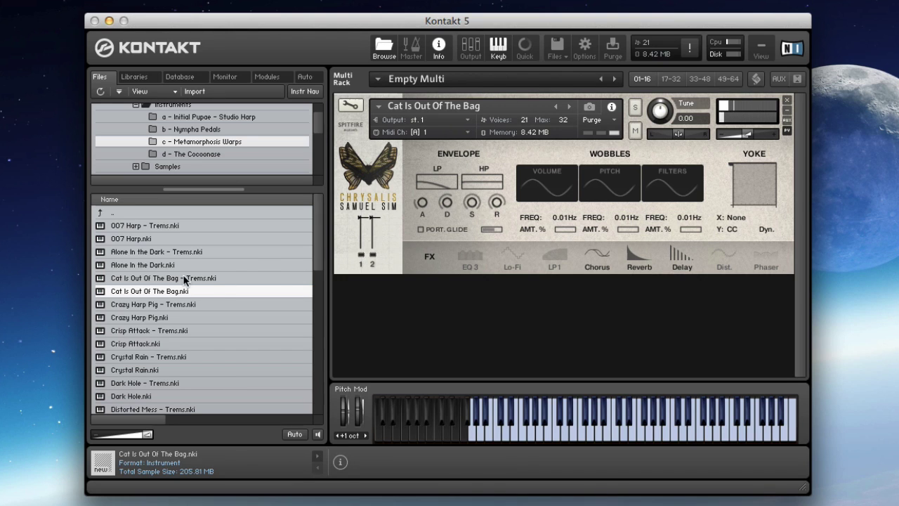
pyautogui.moveTo(184, 280); pyautogui.dragTo(568, 107)
pyautogui.click(564, 101)
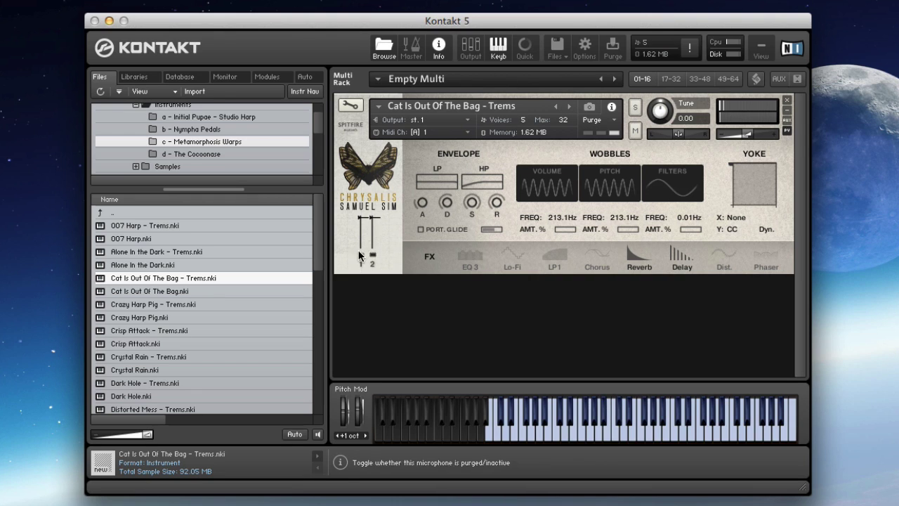
pyautogui.press('super+f')
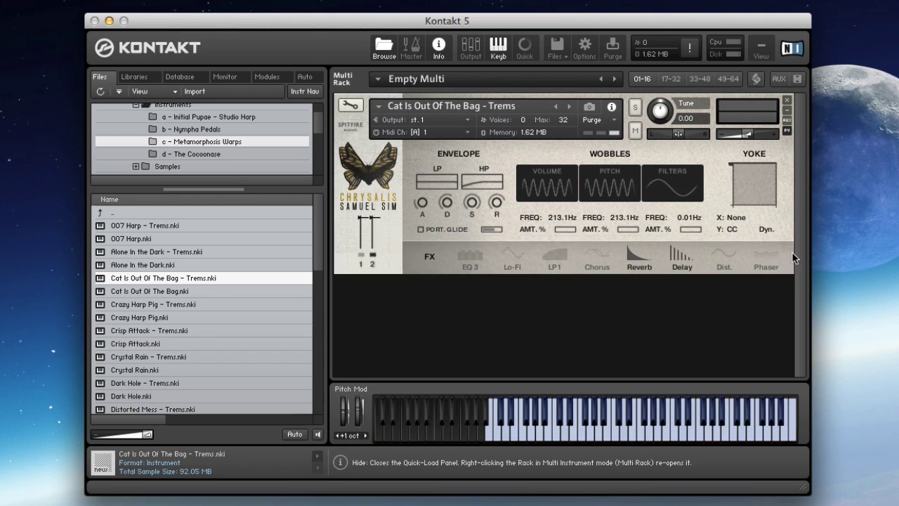
pyautogui.click(799, 251)
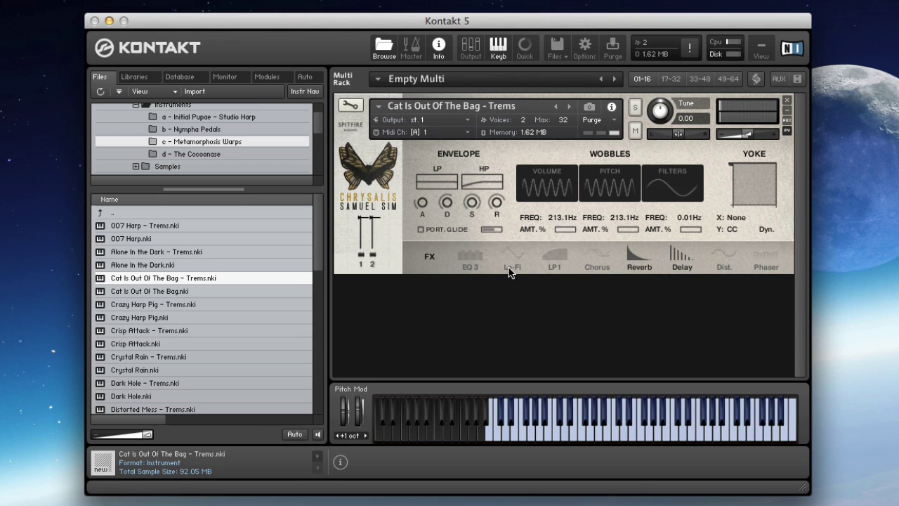
# Replace Cat Is Out Of The Bag - Trems with Crazy Harp Pig and lower signal 2 to about half, keeping signal 1 full.
pyautogui.moveTo(156, 316); pyautogui.dragTo(555, 144)
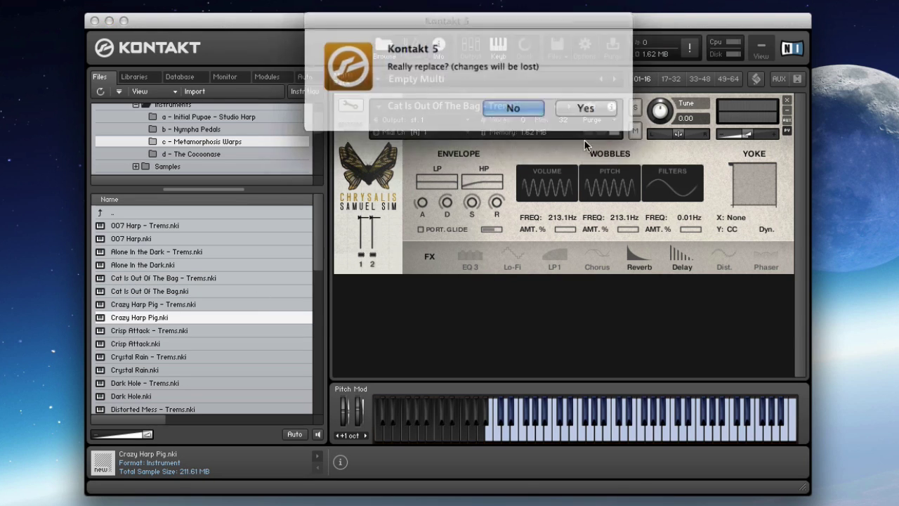
pyautogui.click(584, 109)
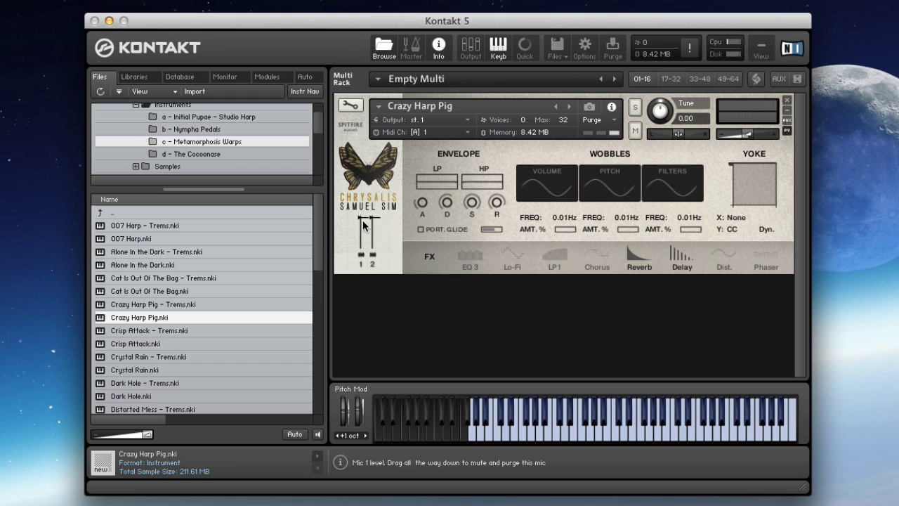
pyautogui.moveTo(371, 238); pyautogui.dragTo(372, 251)
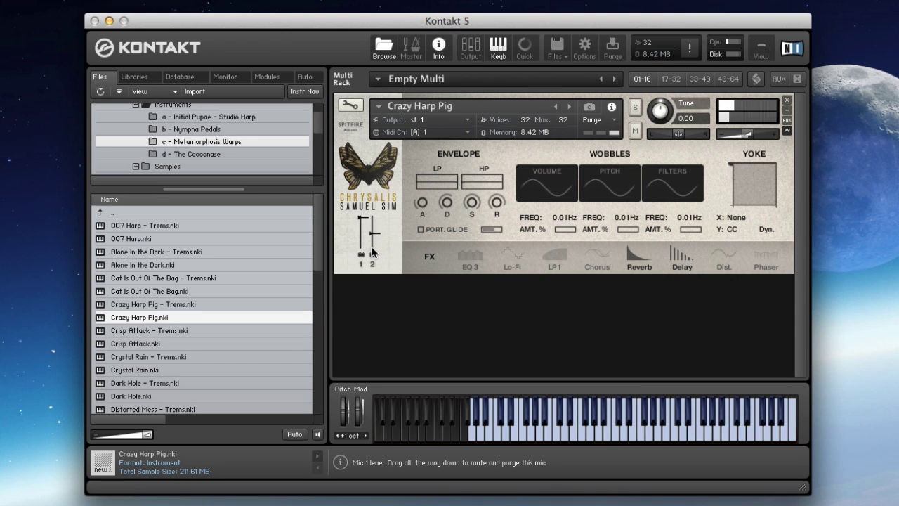
# Replace Crazy Harp Pig with Crisp Attack and blend both signals at equally reduced levels.
pyautogui.moveTo(137, 343); pyautogui.dragTo(577, 152)
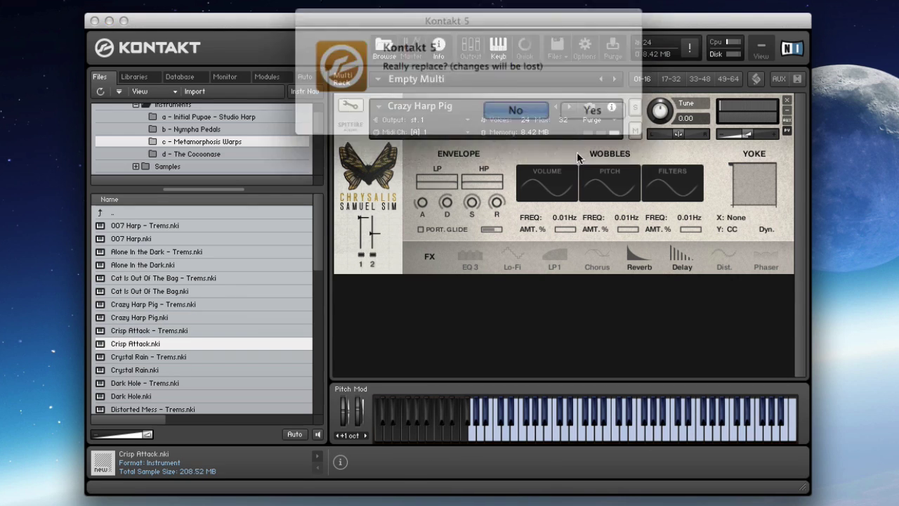
pyautogui.click(589, 107)
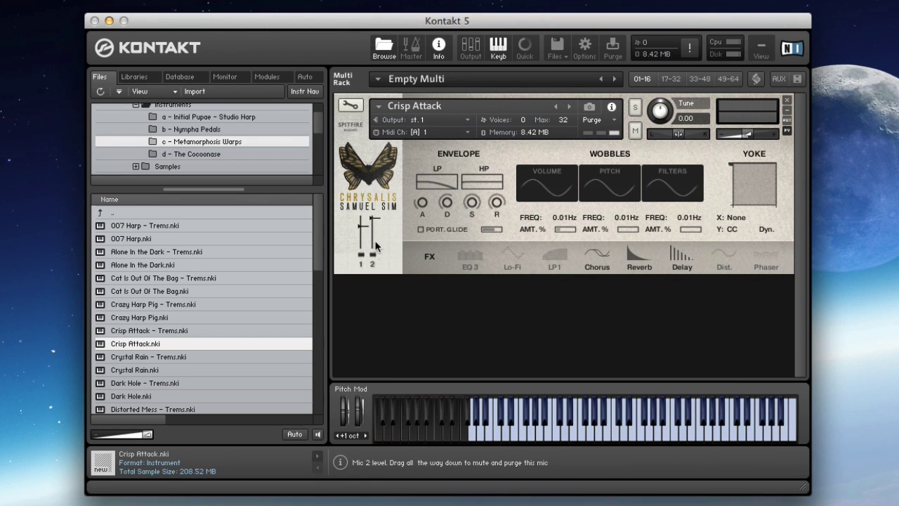
pyautogui.moveTo(376, 245); pyautogui.dragTo(364, 250)
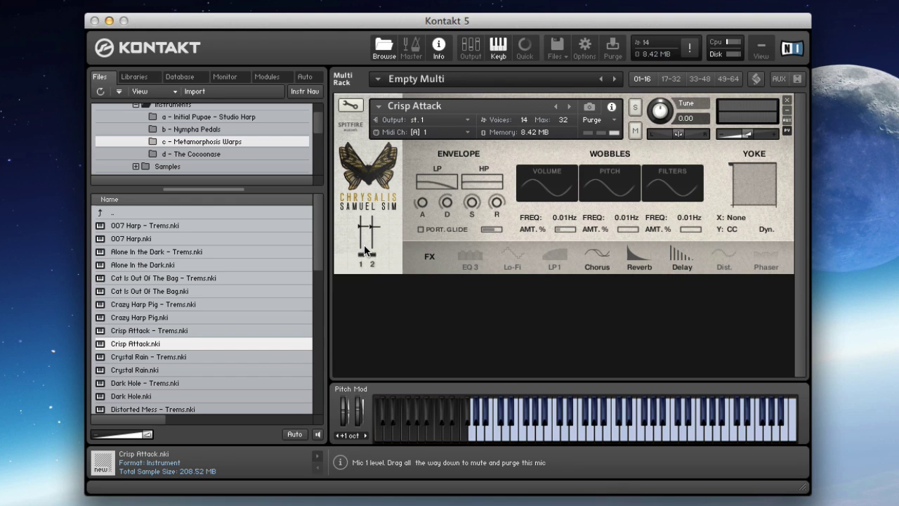
# Replace Crisp Attack with Crystal Rain and lower signal 2 below half, keeping signal 1 near full.
pyautogui.press('Down')
pyautogui.press('Down')
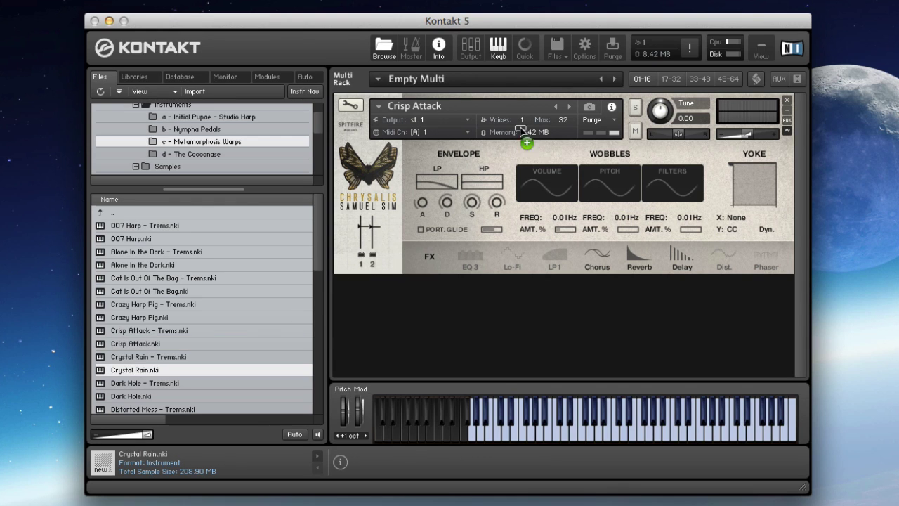
pyautogui.press('Return')
pyautogui.click(570, 107)
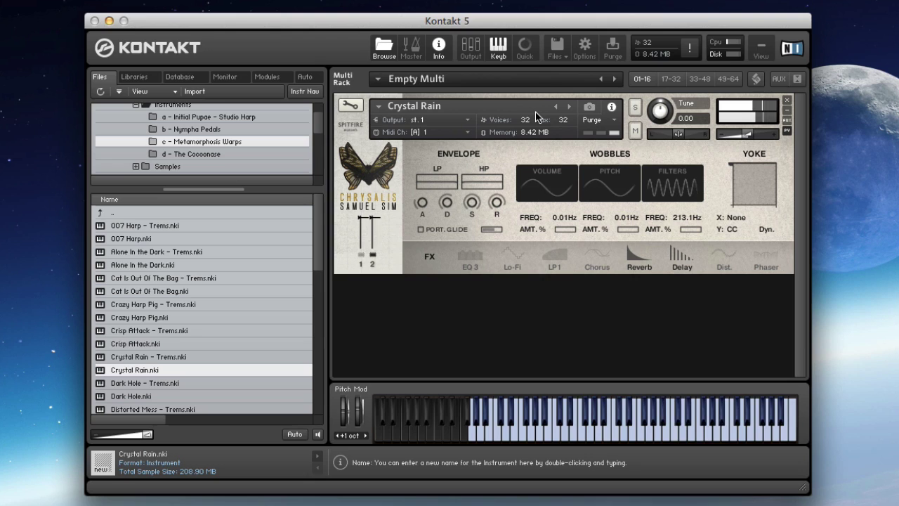
pyautogui.moveTo(373, 219); pyautogui.dragTo(372, 234)
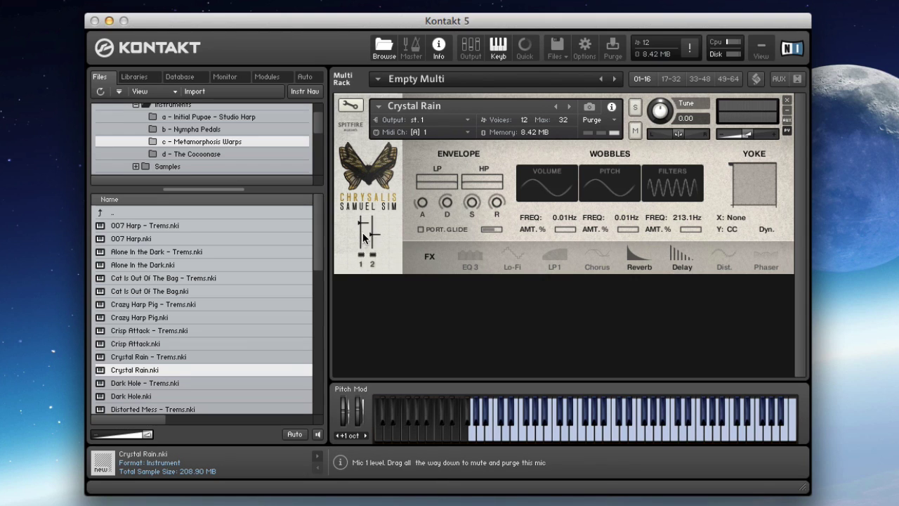
pyautogui.moveTo(374, 238); pyautogui.dragTo(377, 243)
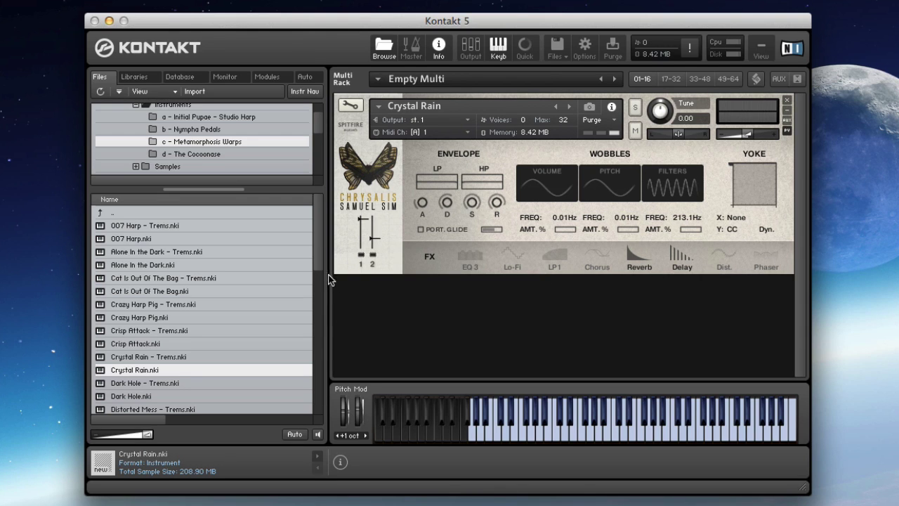
# Replace Crystal Rain with Flippin Hell - Trems and blend both signals at slightly lowered levels.
pyautogui.scroll(-4, 283, 313)
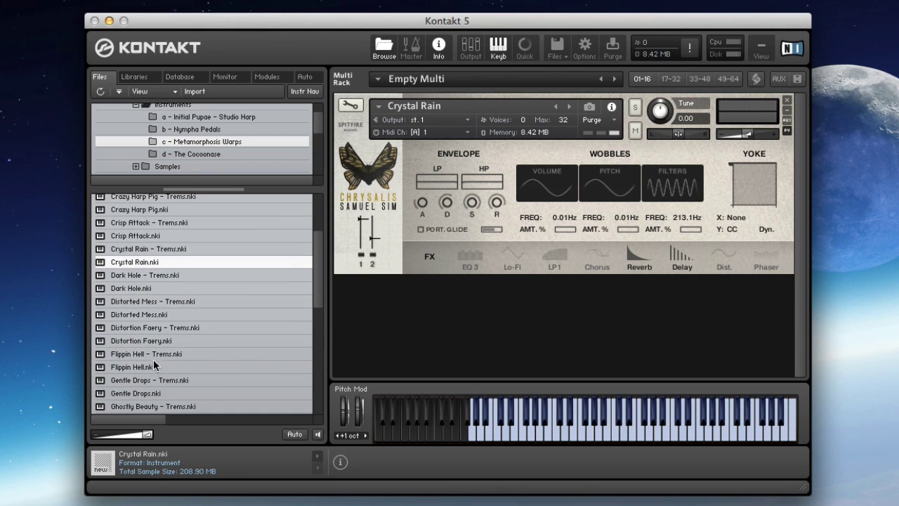
pyautogui.moveTo(153, 355); pyautogui.dragTo(541, 116)
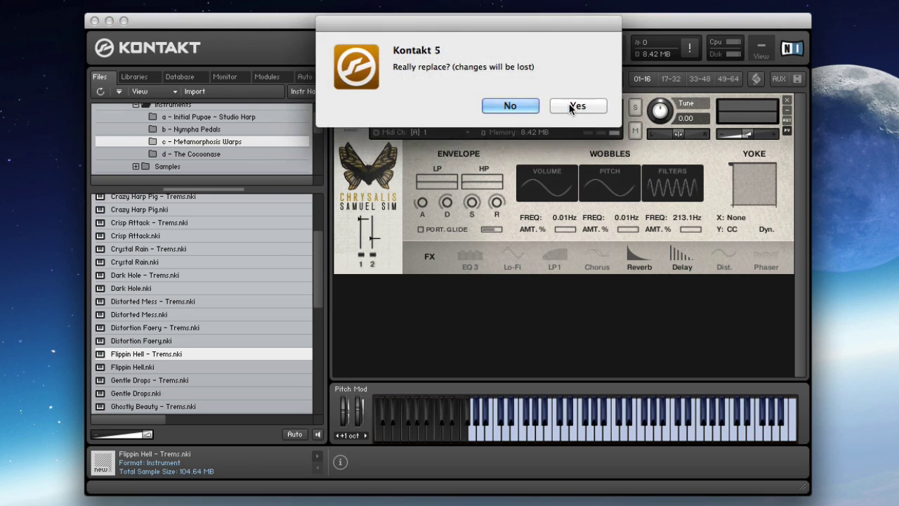
pyautogui.click(571, 105)
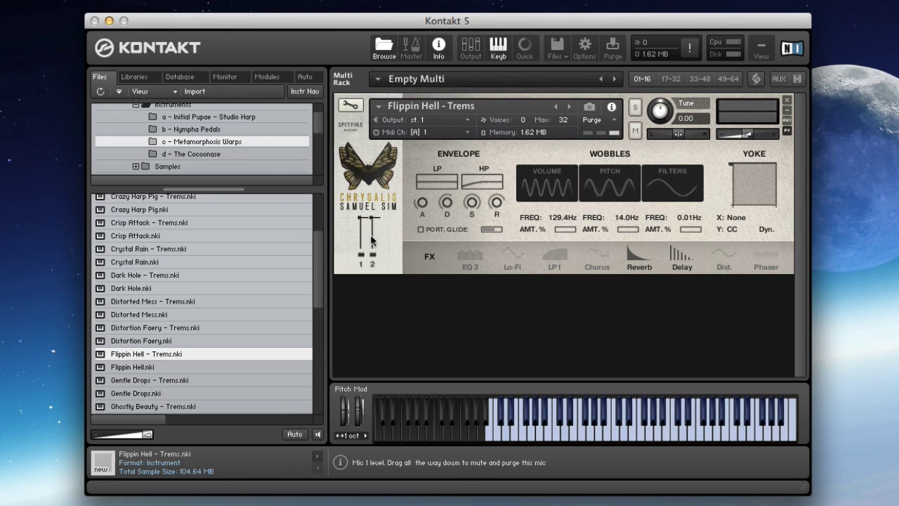
pyautogui.moveTo(372, 240)
pyautogui.mouseDown()
pyautogui.moveTo(374, 254)
pyautogui.moveTo(362, 252)
pyautogui.mouseUp()
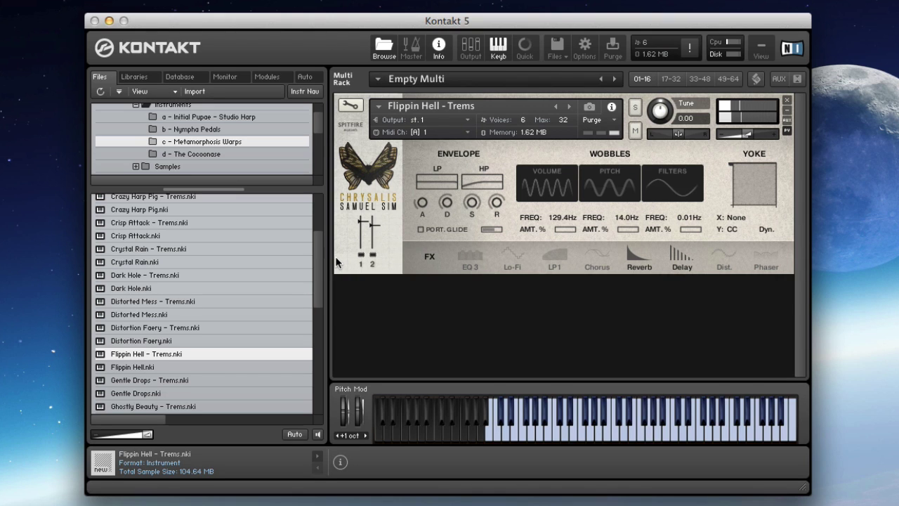
# Load Gentle Drops, followed by Melancholy Dreams - Trems with signal 2 lowered to about half.
pyautogui.doubleClick(154, 387)
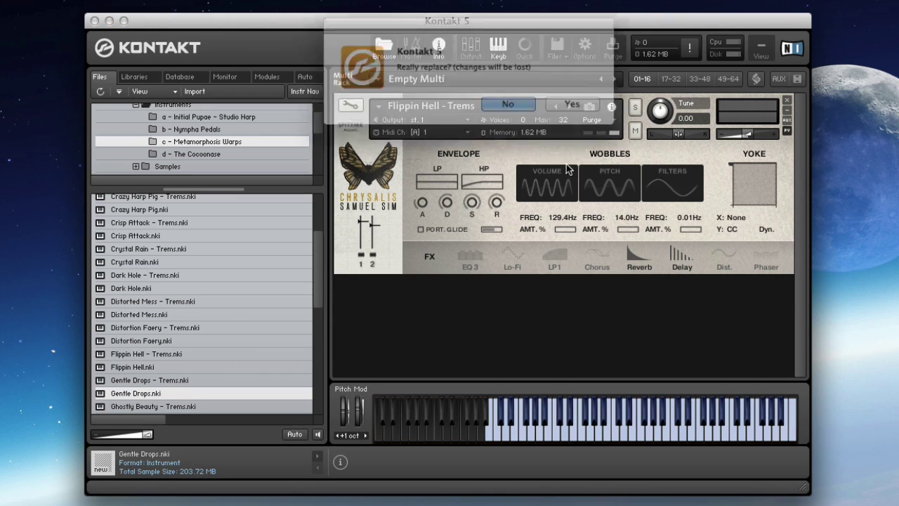
pyautogui.click(570, 104)
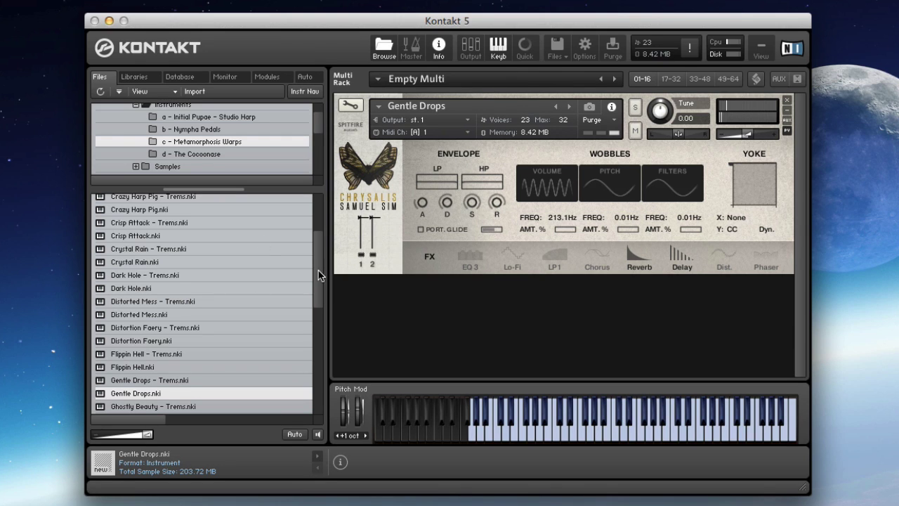
pyautogui.scroll(-6, 319, 271)
pyautogui.moveTo(315, 349); pyautogui.dragTo(321, 327)
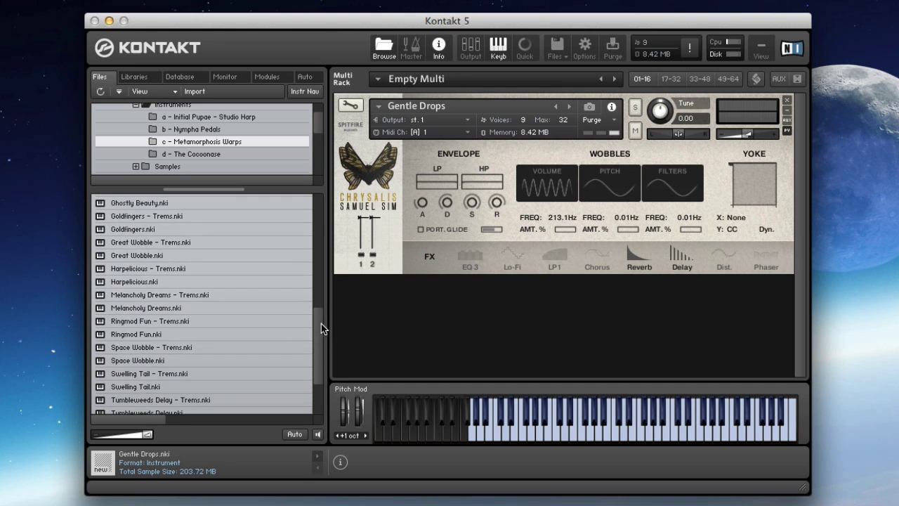
pyautogui.doubleClick(158, 298)
pyautogui.click(555, 106)
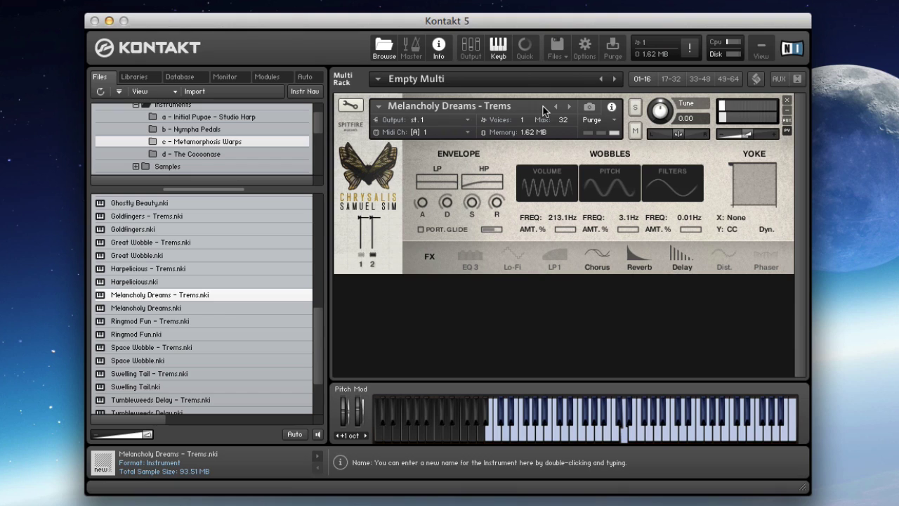
pyautogui.moveTo(372, 219); pyautogui.dragTo(372, 232)
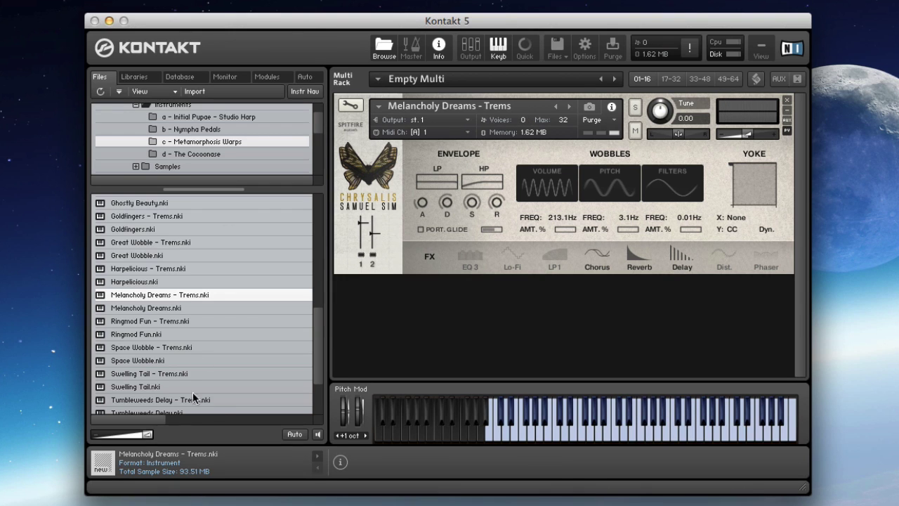
# Load Swelling Tail, followed by Tumbleweeds Delay - Trems with signal 1 lowered below signal 2.
pyautogui.doubleClick(161, 387)
pyautogui.click(583, 107)
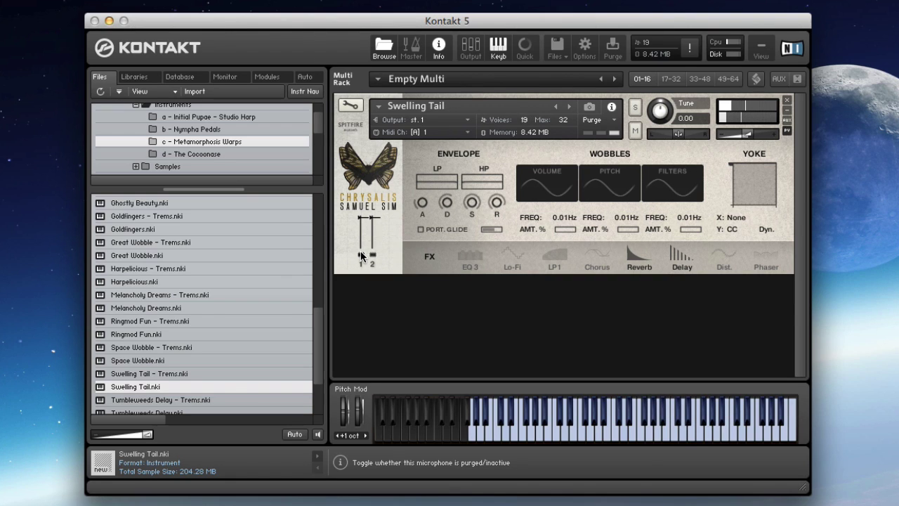
pyautogui.click(215, 398)
pyautogui.moveTo(215, 399); pyautogui.dragTo(573, 113)
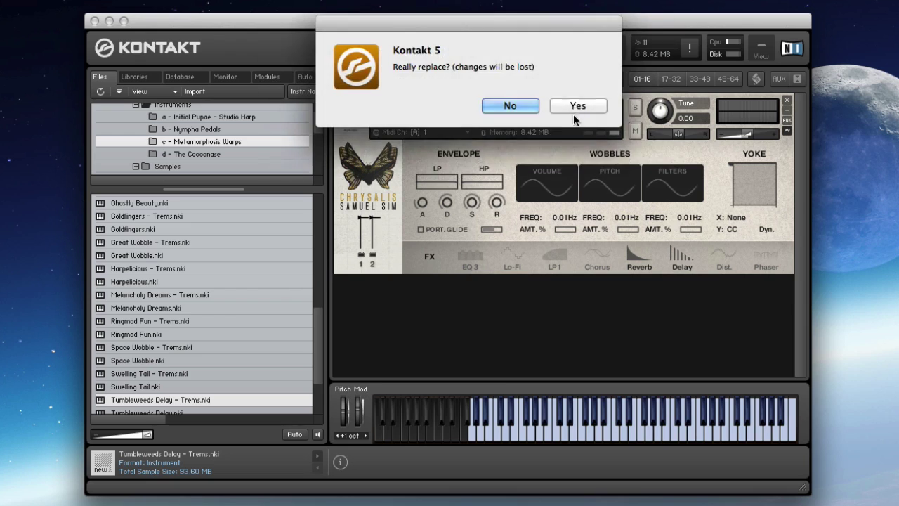
pyautogui.click(575, 109)
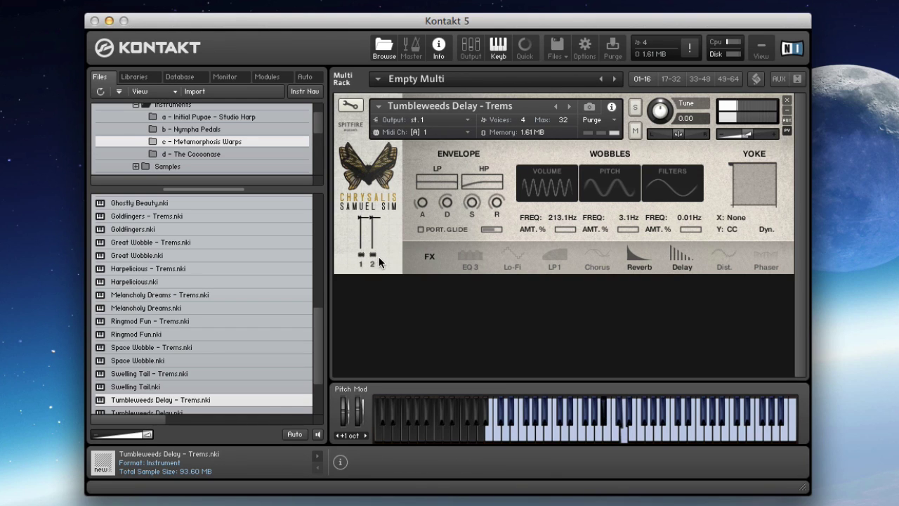
pyautogui.moveTo(361, 218); pyautogui.dragTo(362, 231)
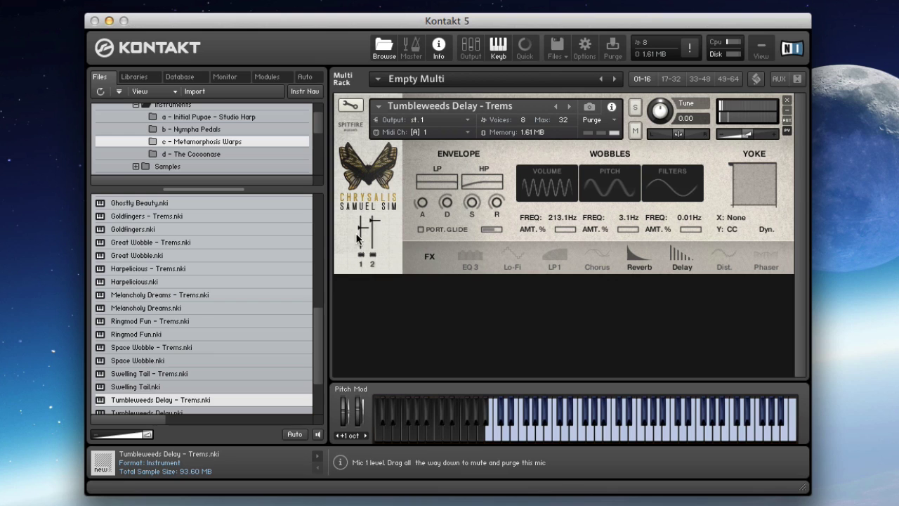
# From The Cocoonase folder, load A Frozen Pluck, followed by Cathedral Lift.
pyautogui.moveTo(318, 338); pyautogui.dragTo(318, 354)
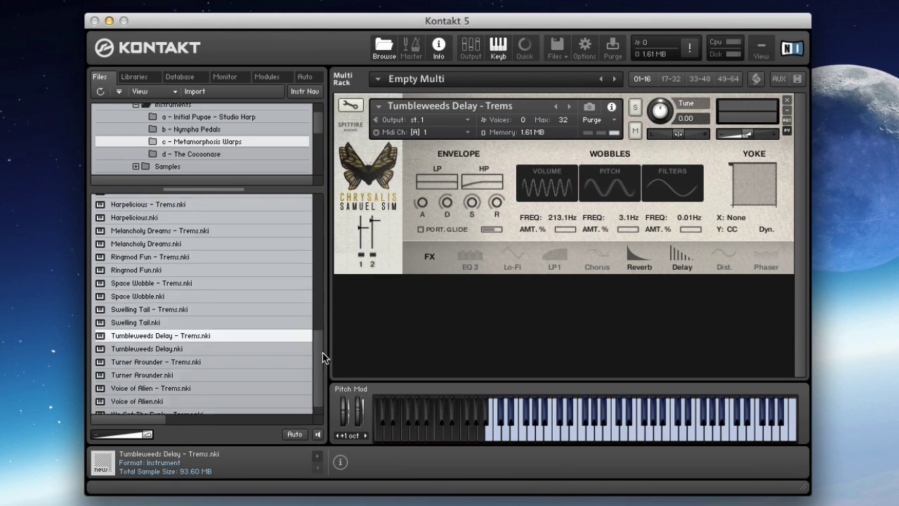
pyautogui.click(218, 156)
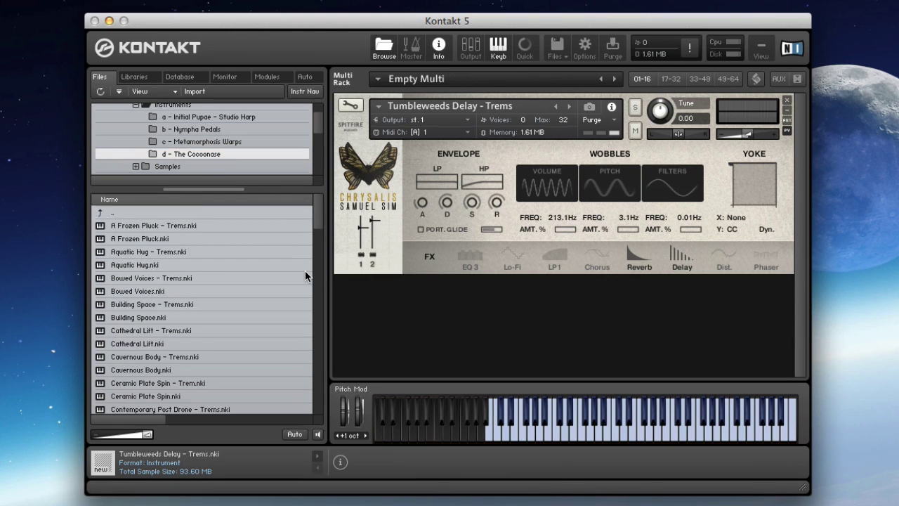
pyautogui.moveTo(191, 238); pyautogui.dragTo(618, 184)
pyautogui.click(578, 106)
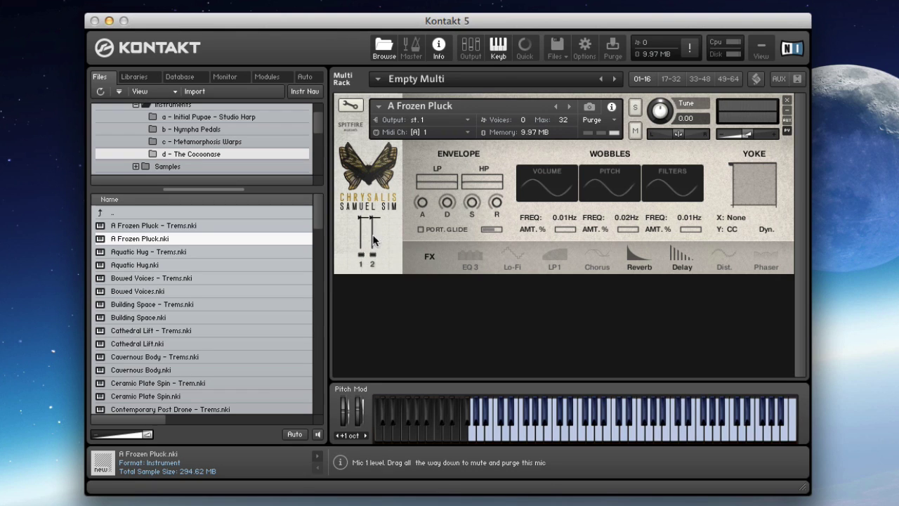
pyautogui.moveTo(160, 349); pyautogui.dragTo(553, 141)
pyautogui.click(578, 106)
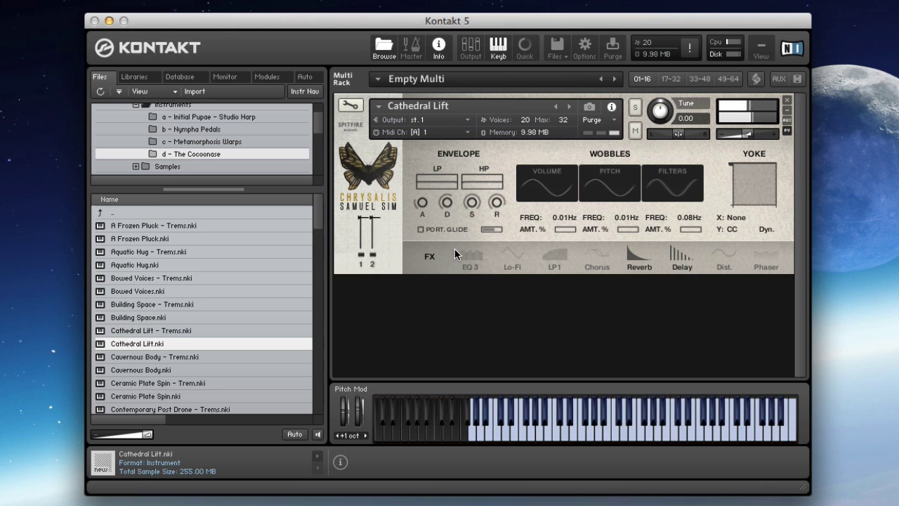
# Replace Cathedral Lift with Ceramic Plate Spin - Trem and blend both signals at slightly lowered levels.
pyautogui.click(157, 397)
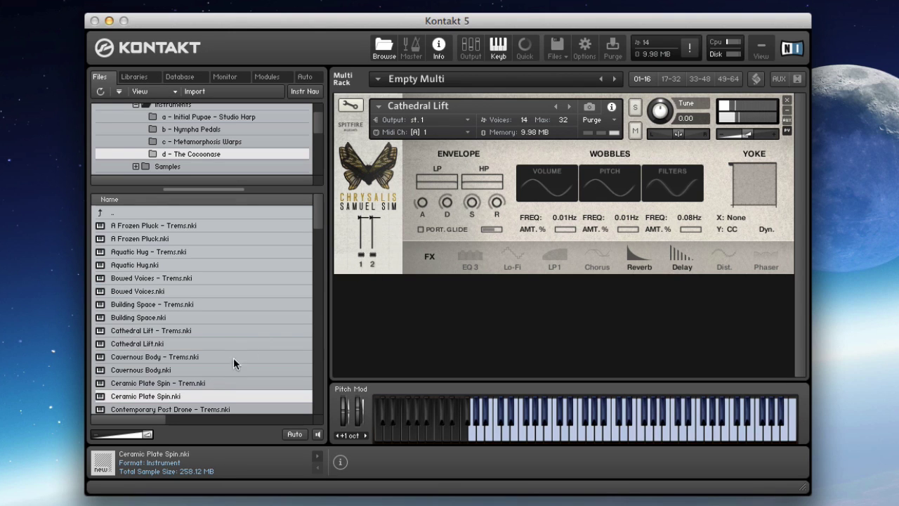
pyautogui.press('Up')
pyautogui.press('Return')
pyautogui.click(578, 104)
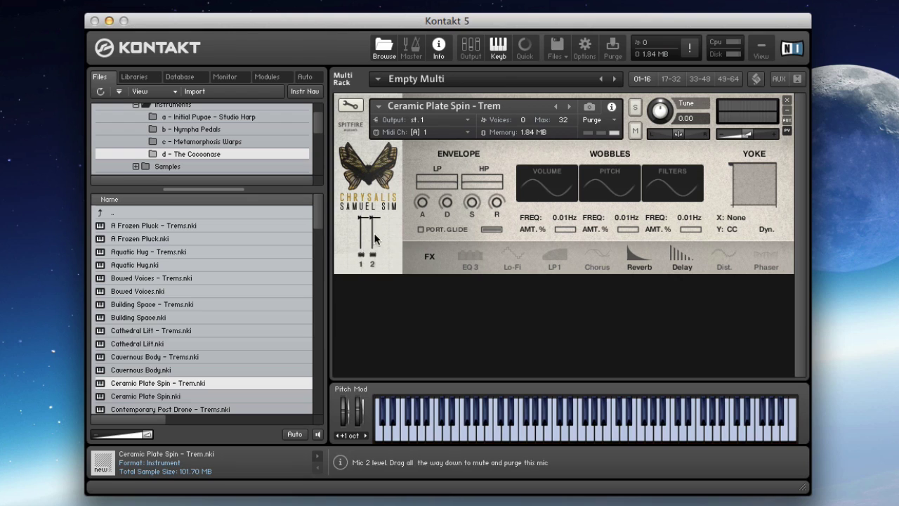
pyautogui.moveTo(361, 244); pyautogui.dragTo(361, 247)
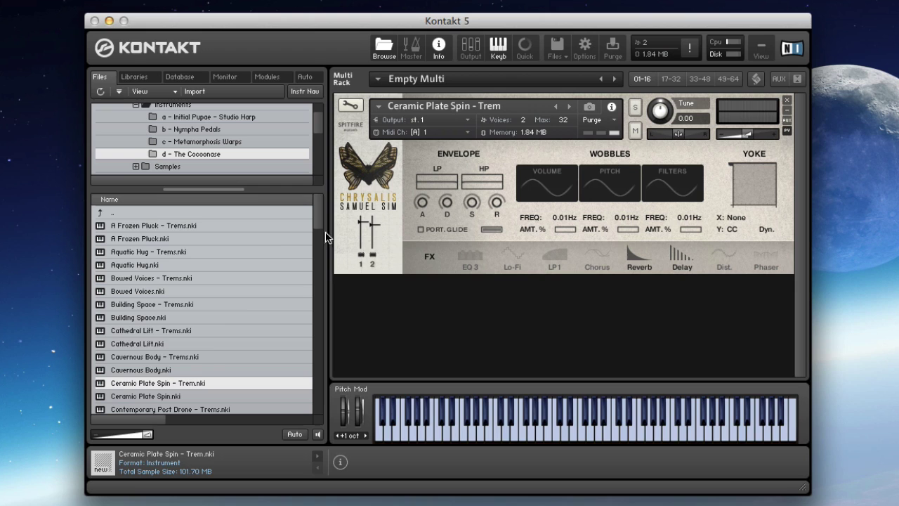
# Load Disillusioned Choir - Trems with signal 1 lowered below signal 2, followed by Edges of Noise.
pyautogui.scroll(-5, 209, 355)
pyautogui.moveTo(168, 344); pyautogui.dragTo(572, 134)
pyautogui.click(583, 107)
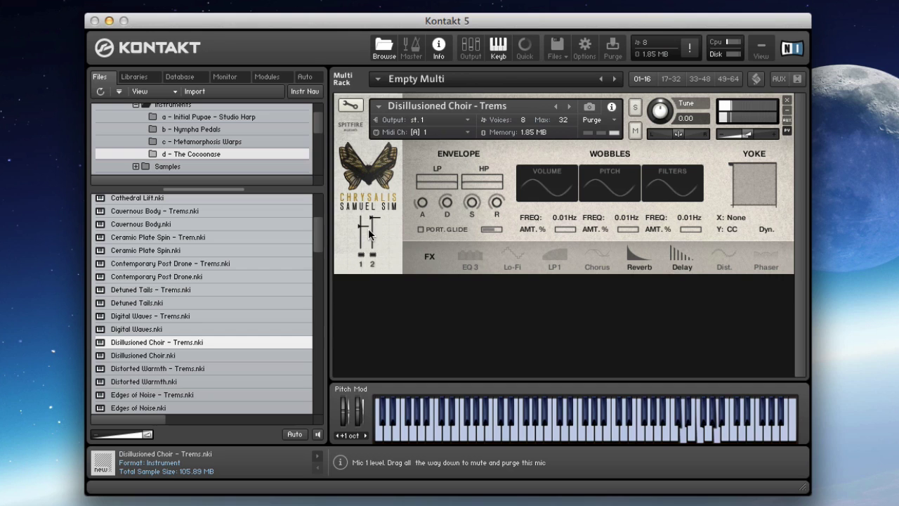
pyautogui.doubleClick(168, 409)
pyautogui.click(565, 104)
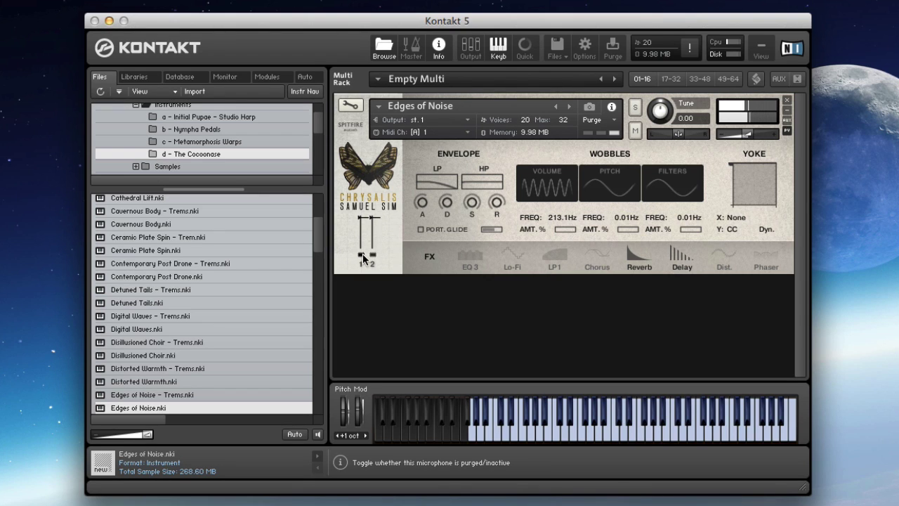
# Replace Edges of Noise with Hail Mary and turn on signal 1 alongside signal 2.
pyautogui.scroll(-5, 218, 365)
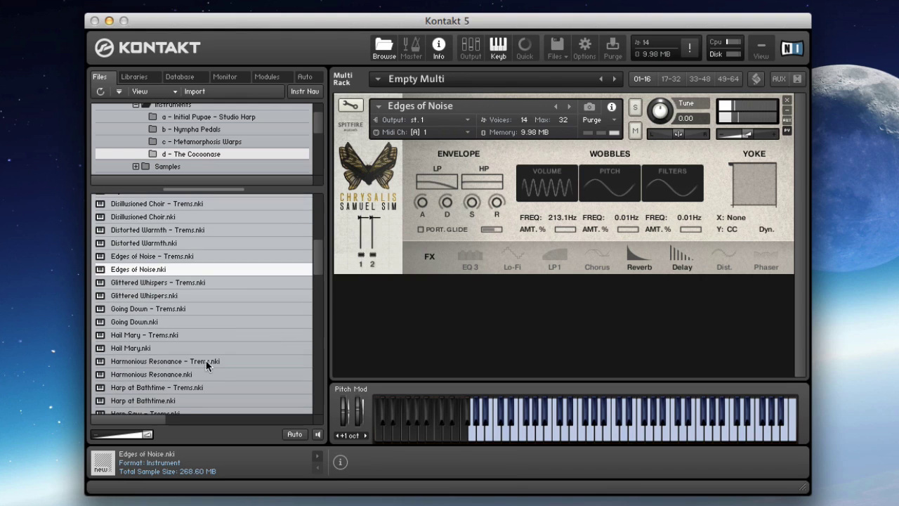
pyautogui.moveTo(207, 348); pyautogui.dragTo(538, 119)
pyautogui.click(573, 108)
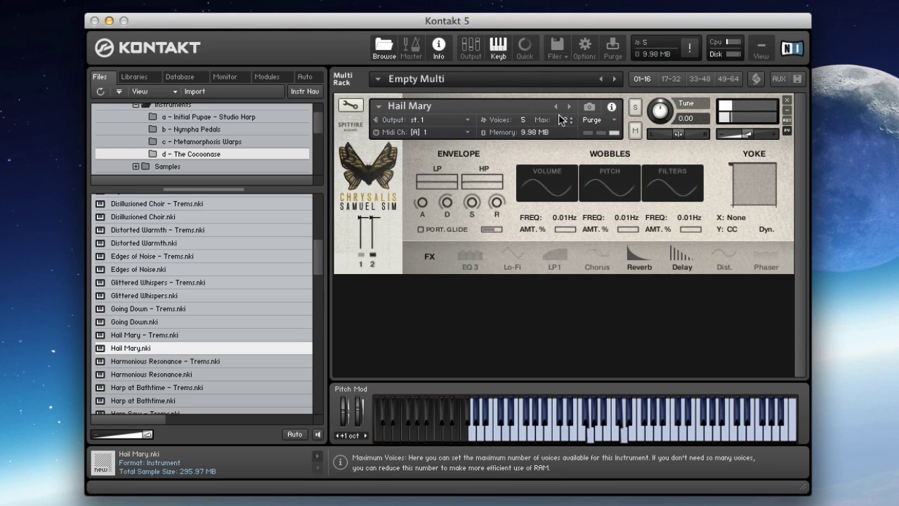
pyautogui.click(361, 256)
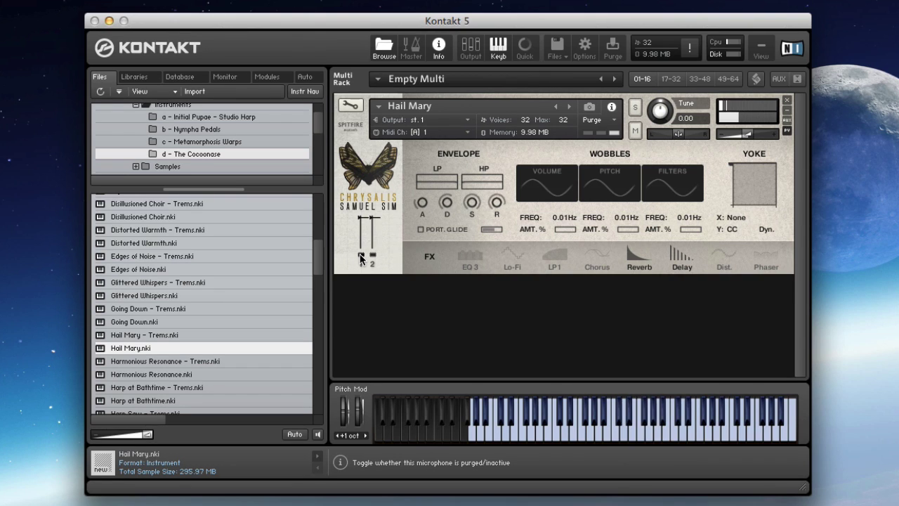
# Load Harmonious Resonance with signal 1 lowered below signal 2, followed by Harp at Bathtime.
pyautogui.doubleClick(188, 377)
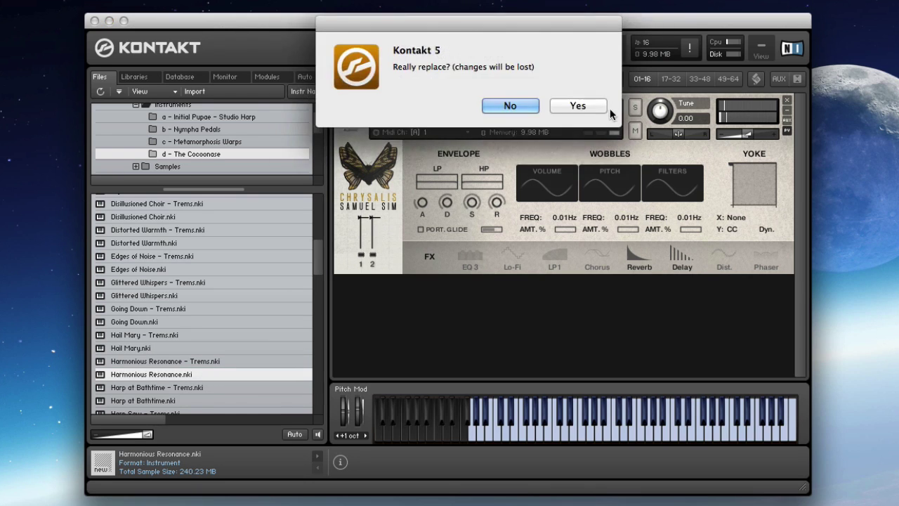
pyautogui.click(605, 108)
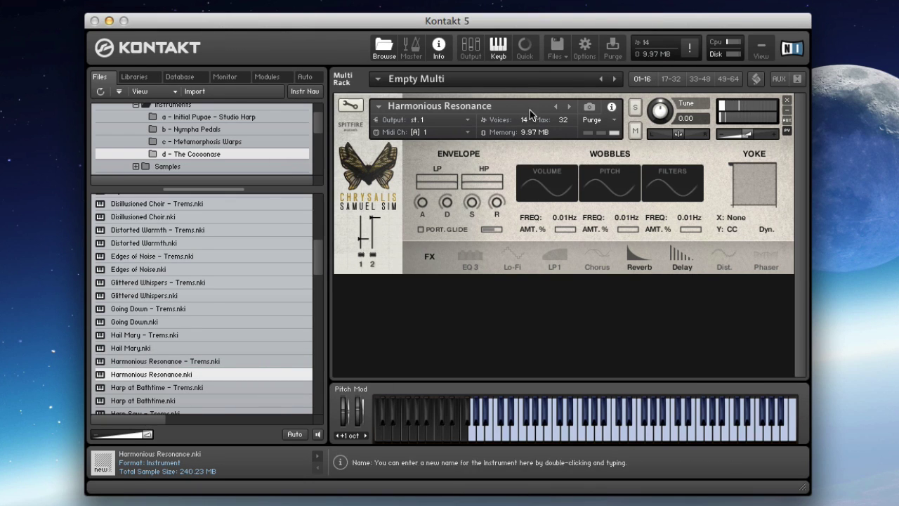
pyautogui.click(171, 401)
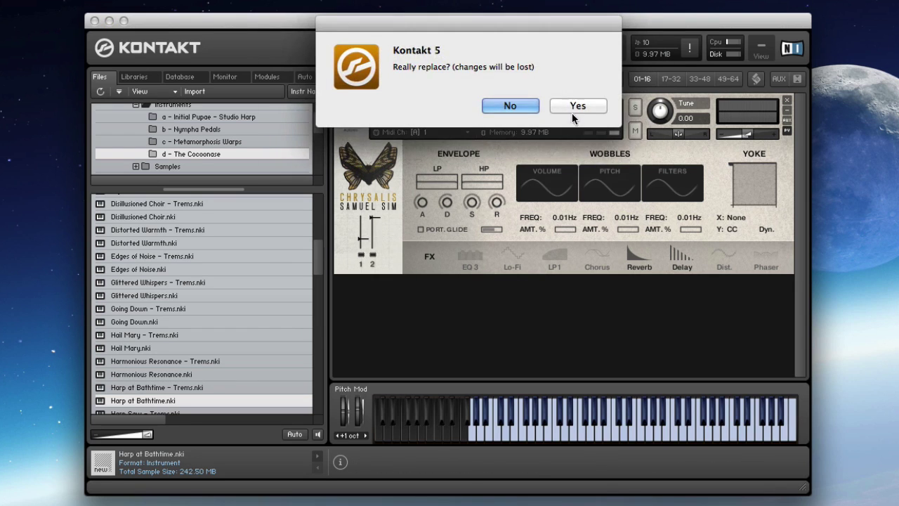
pyautogui.click(574, 106)
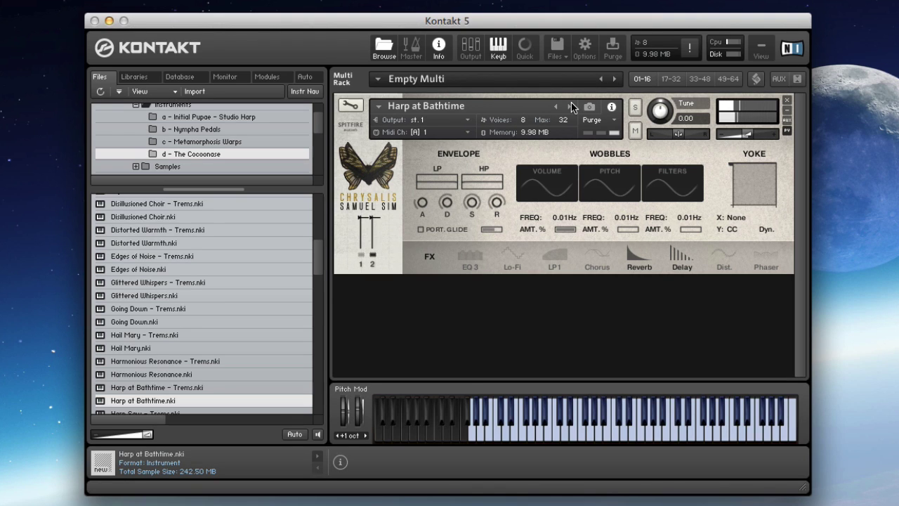
# Replace Harp at Bathtime with Space Bow - Trem and lower signal 1 moderately, keeping signal 2 full.
pyautogui.scroll(-5, 313, 333)
pyautogui.scroll(-10, 313, 333)
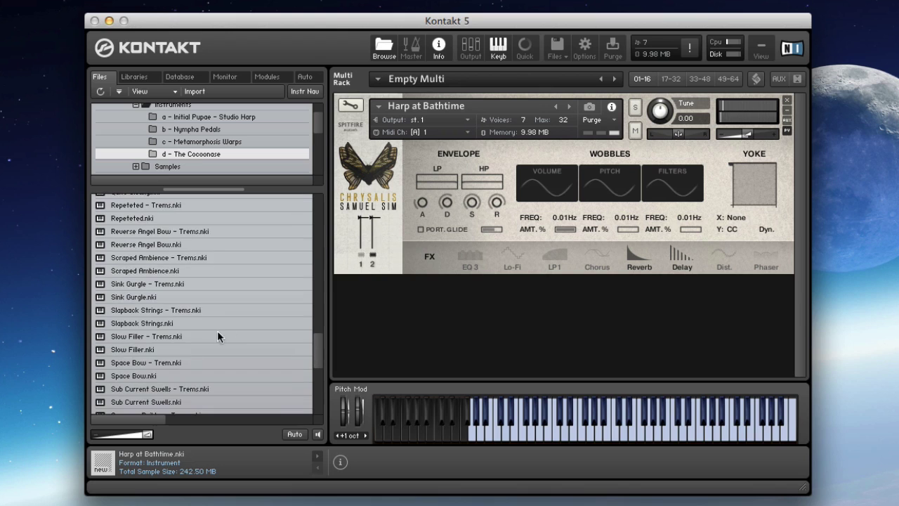
pyautogui.click(525, 49)
pyautogui.moveTo(232, 363); pyautogui.dragTo(551, 137)
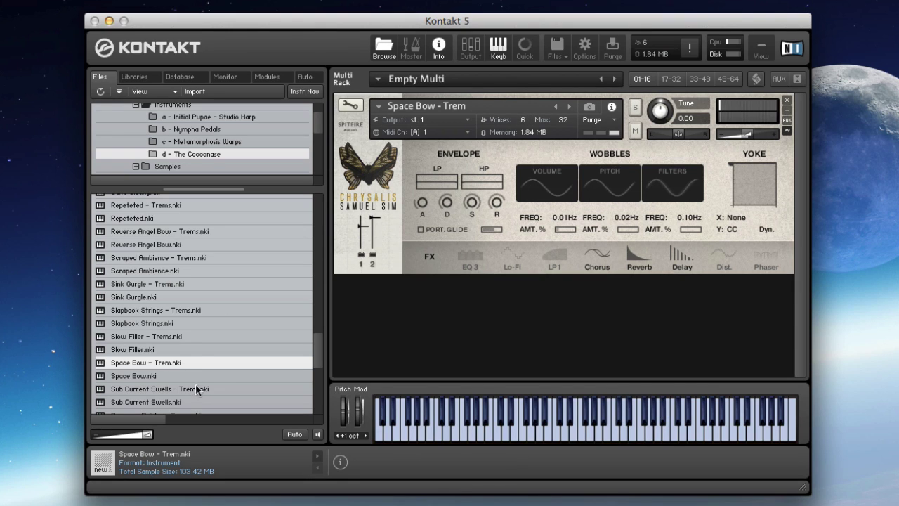
# Replace Space Bow - Trem with Sub Current Swells - Trems, followed by Voices in Waves - Trems.
pyautogui.moveTo(195, 387); pyautogui.dragTo(461, 166)
pyautogui.click(578, 105)
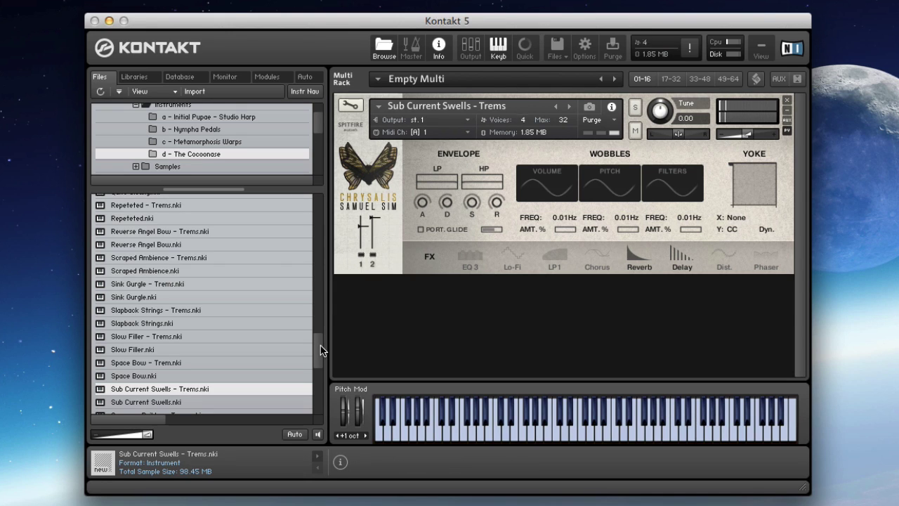
pyautogui.moveTo(321, 351); pyautogui.dragTo(322, 377)
pyautogui.moveTo(146, 358); pyautogui.dragTo(558, 104)
pyautogui.click(570, 107)
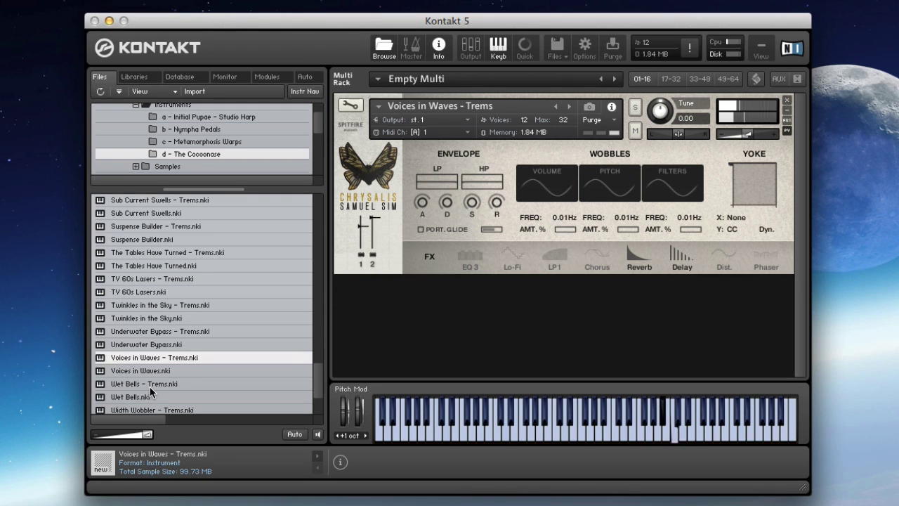
# Replace Voices in Waves - Trems with Wet Bells and lower signal 2 moderately, keeping signal 1 full.
pyautogui.moveTo(146, 396); pyautogui.dragTo(559, 122)
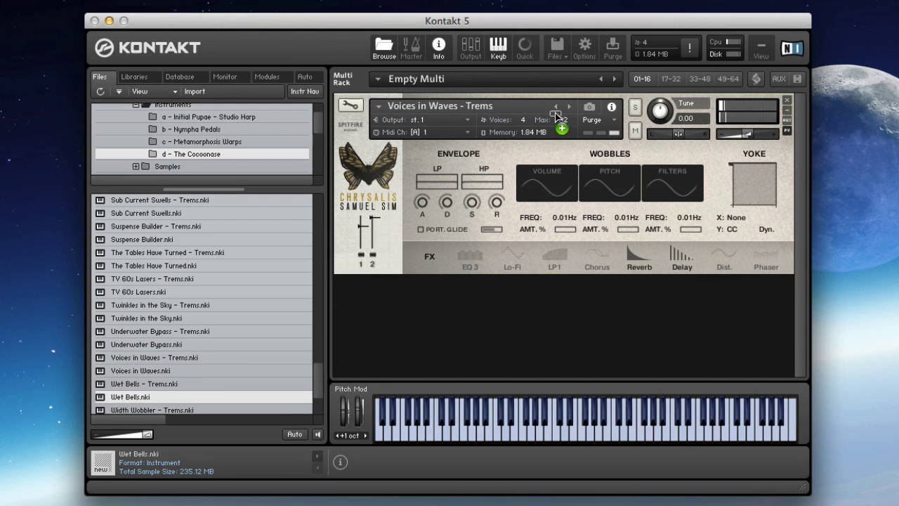
pyautogui.click(580, 107)
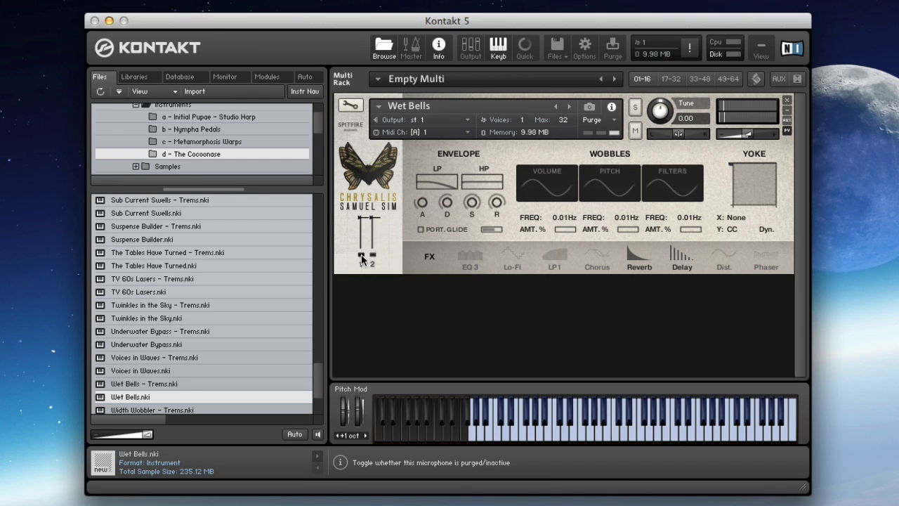
pyautogui.moveTo(372, 218); pyautogui.dragTo(374, 232)
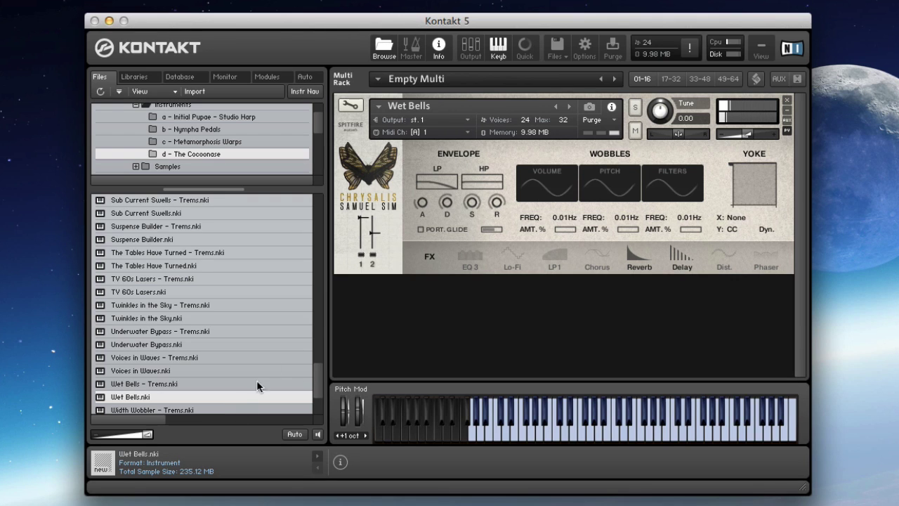
# Load the Width Wobbler instrument from The Cocoonase in place of Wet Bells.
pyautogui.scroll(-3, 317, 386)
pyautogui.moveTo(161, 379); pyautogui.dragTo(469, 112)
pyautogui.click(575, 105)
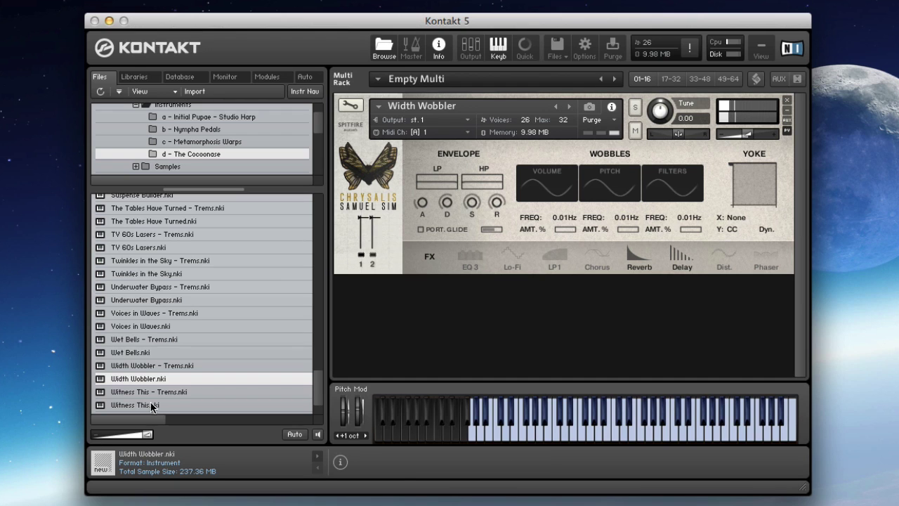
# Replace Width Wobbler with Witness This and turn on signal 1 alongside signal 2.
pyautogui.moveTo(151, 404); pyautogui.dragTo(527, 126)
pyautogui.click(589, 105)
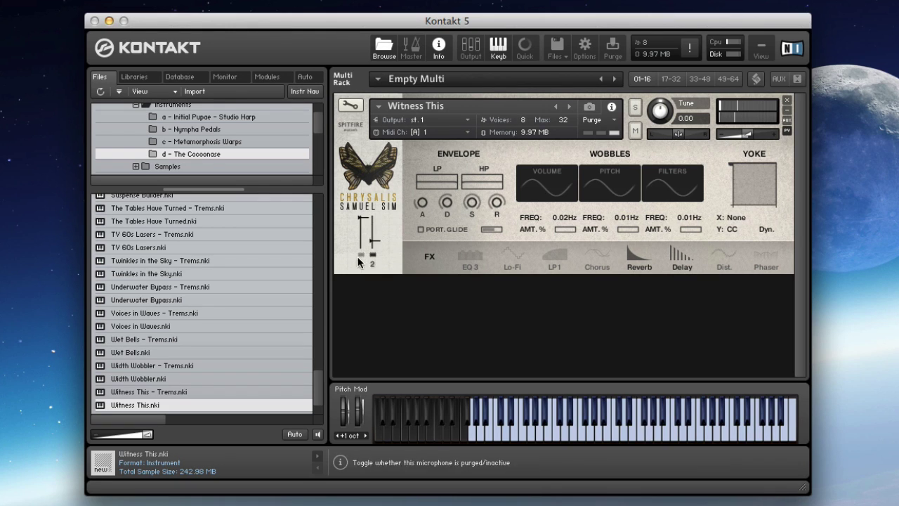
pyautogui.click(359, 256)
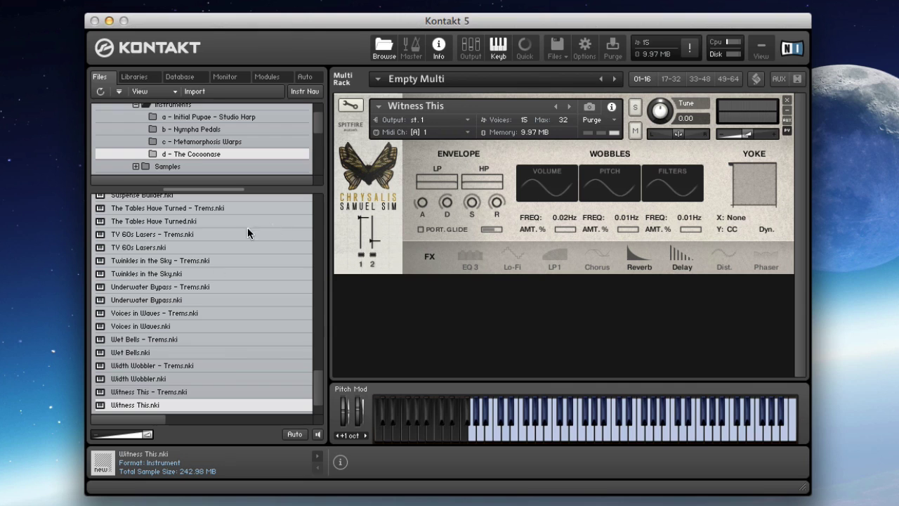
# Replace Witness This with Longs - Normale from the Initial Pupae - Studio Harp folder.
pyautogui.scroll(1, 321, 363)
pyautogui.moveTo(322, 362); pyautogui.dragTo(330, 207)
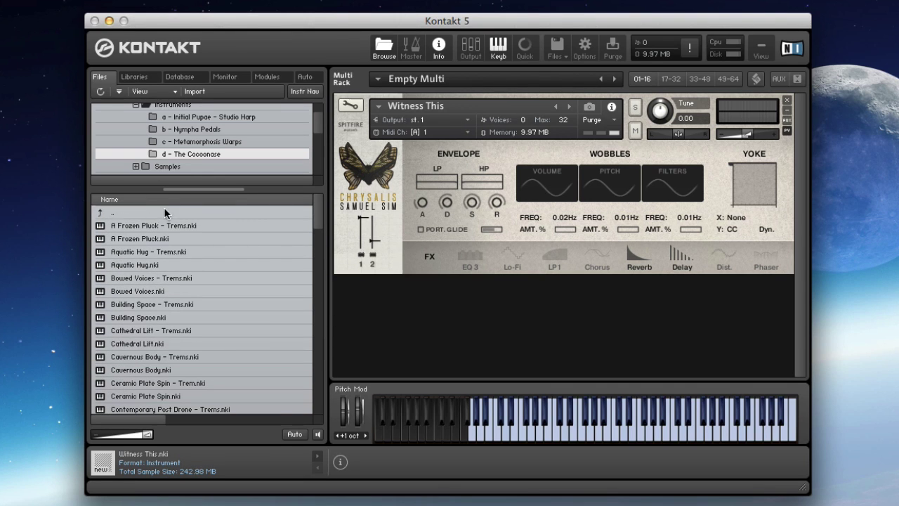
pyautogui.click(203, 117)
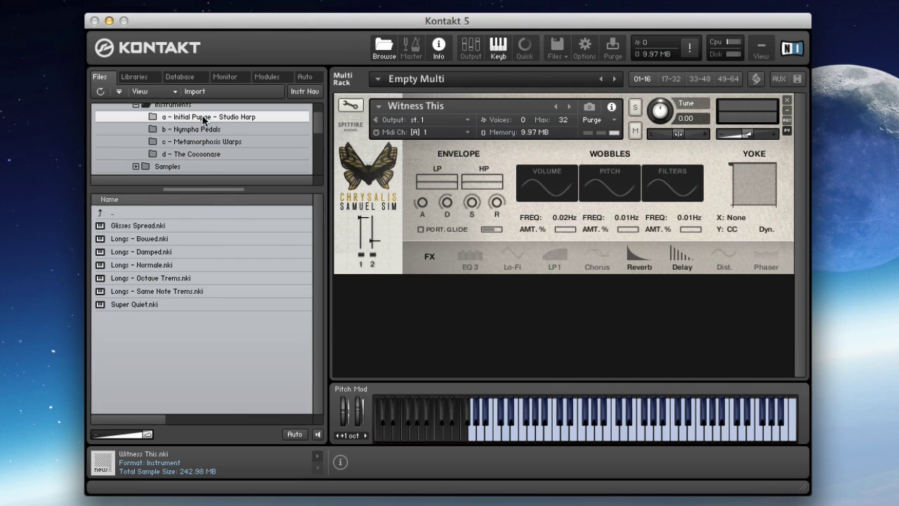
pyautogui.click(147, 265)
pyautogui.click(579, 106)
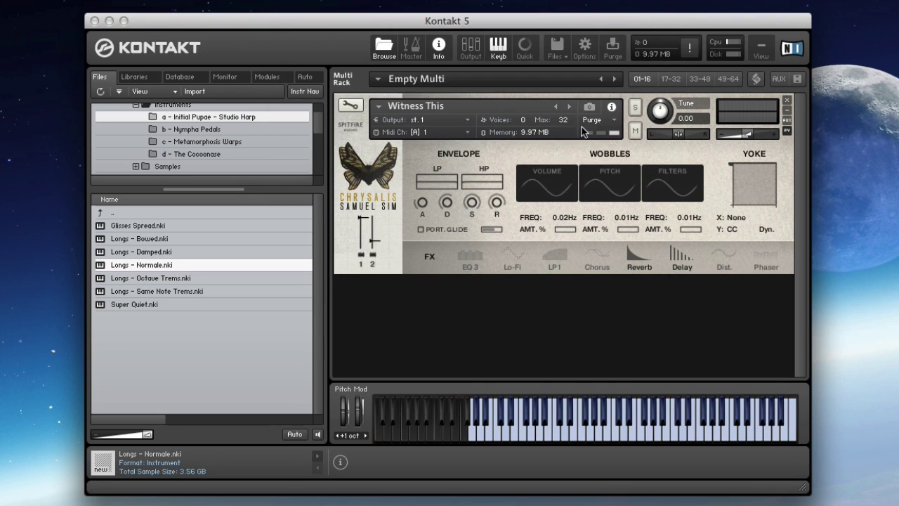